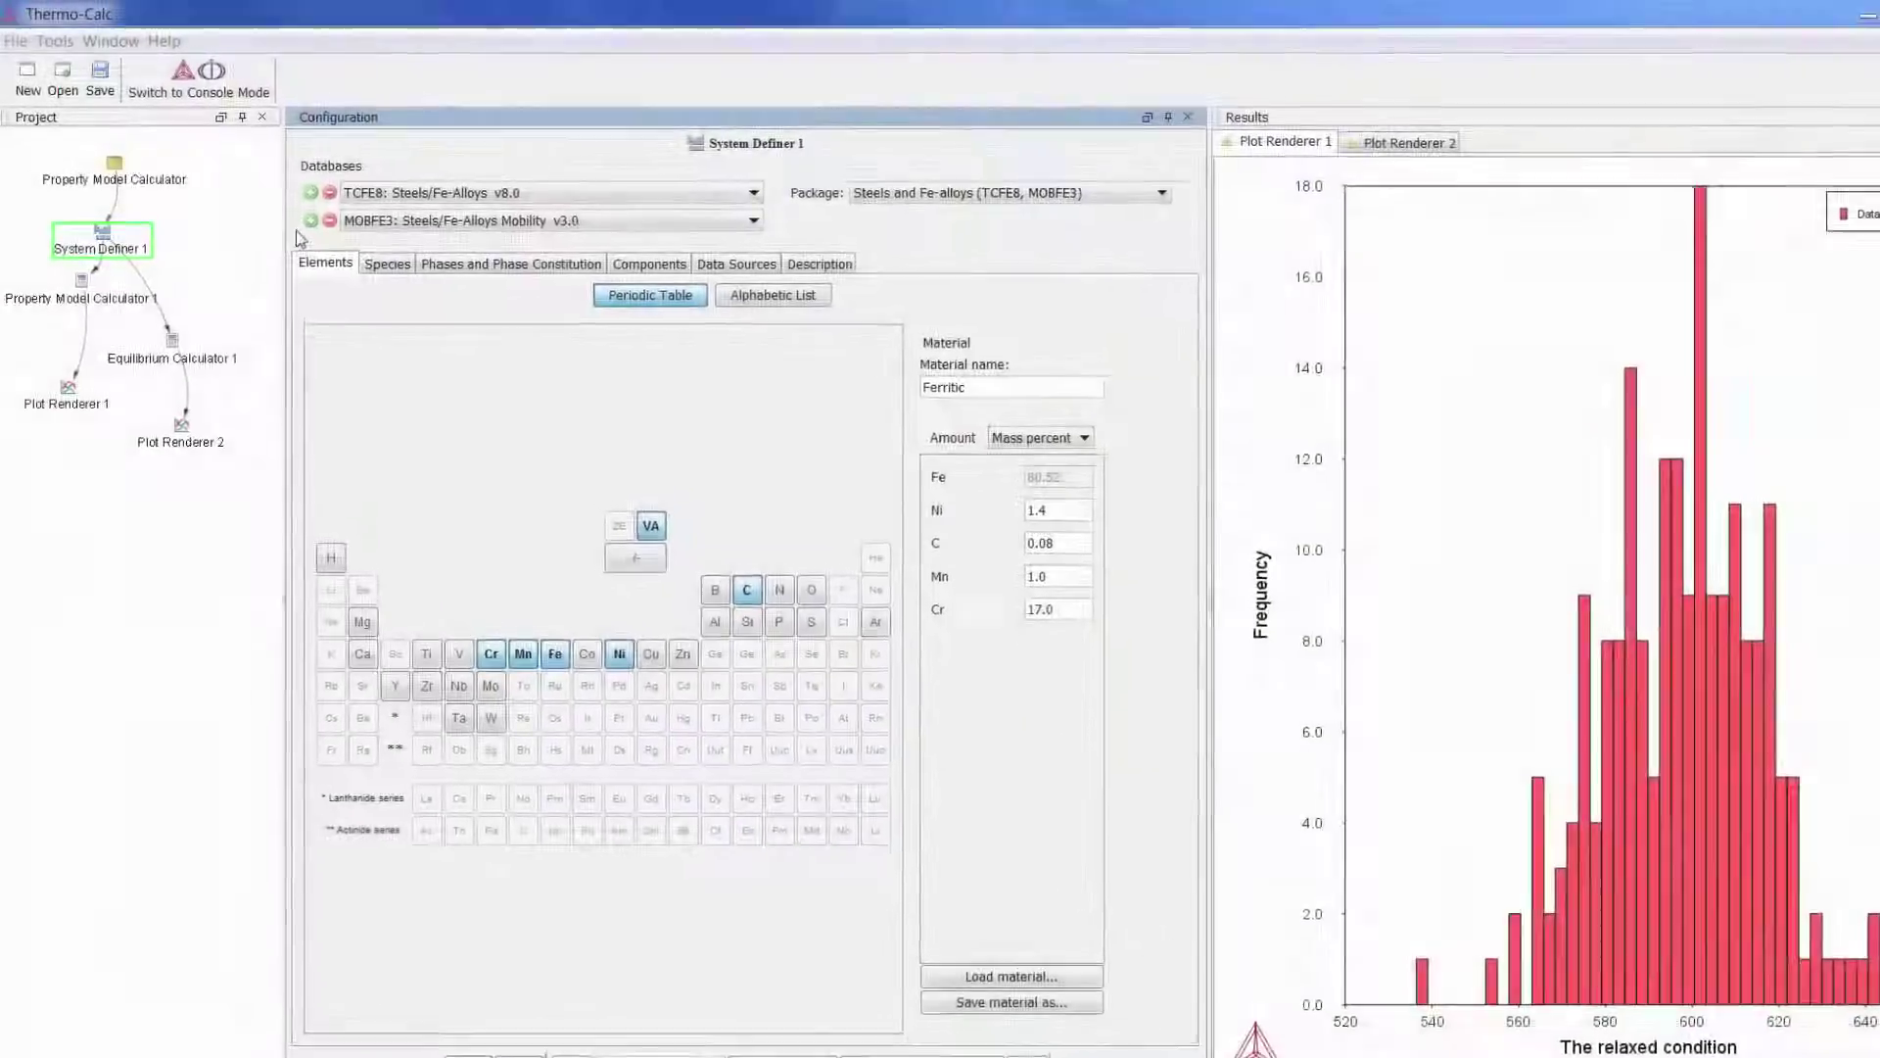
# Step: Start a new project so My Project lists the Quick Start wizard and Single Point Equilibrium template
pyautogui.click(310, 220)
pyautogui.click(523, 253)
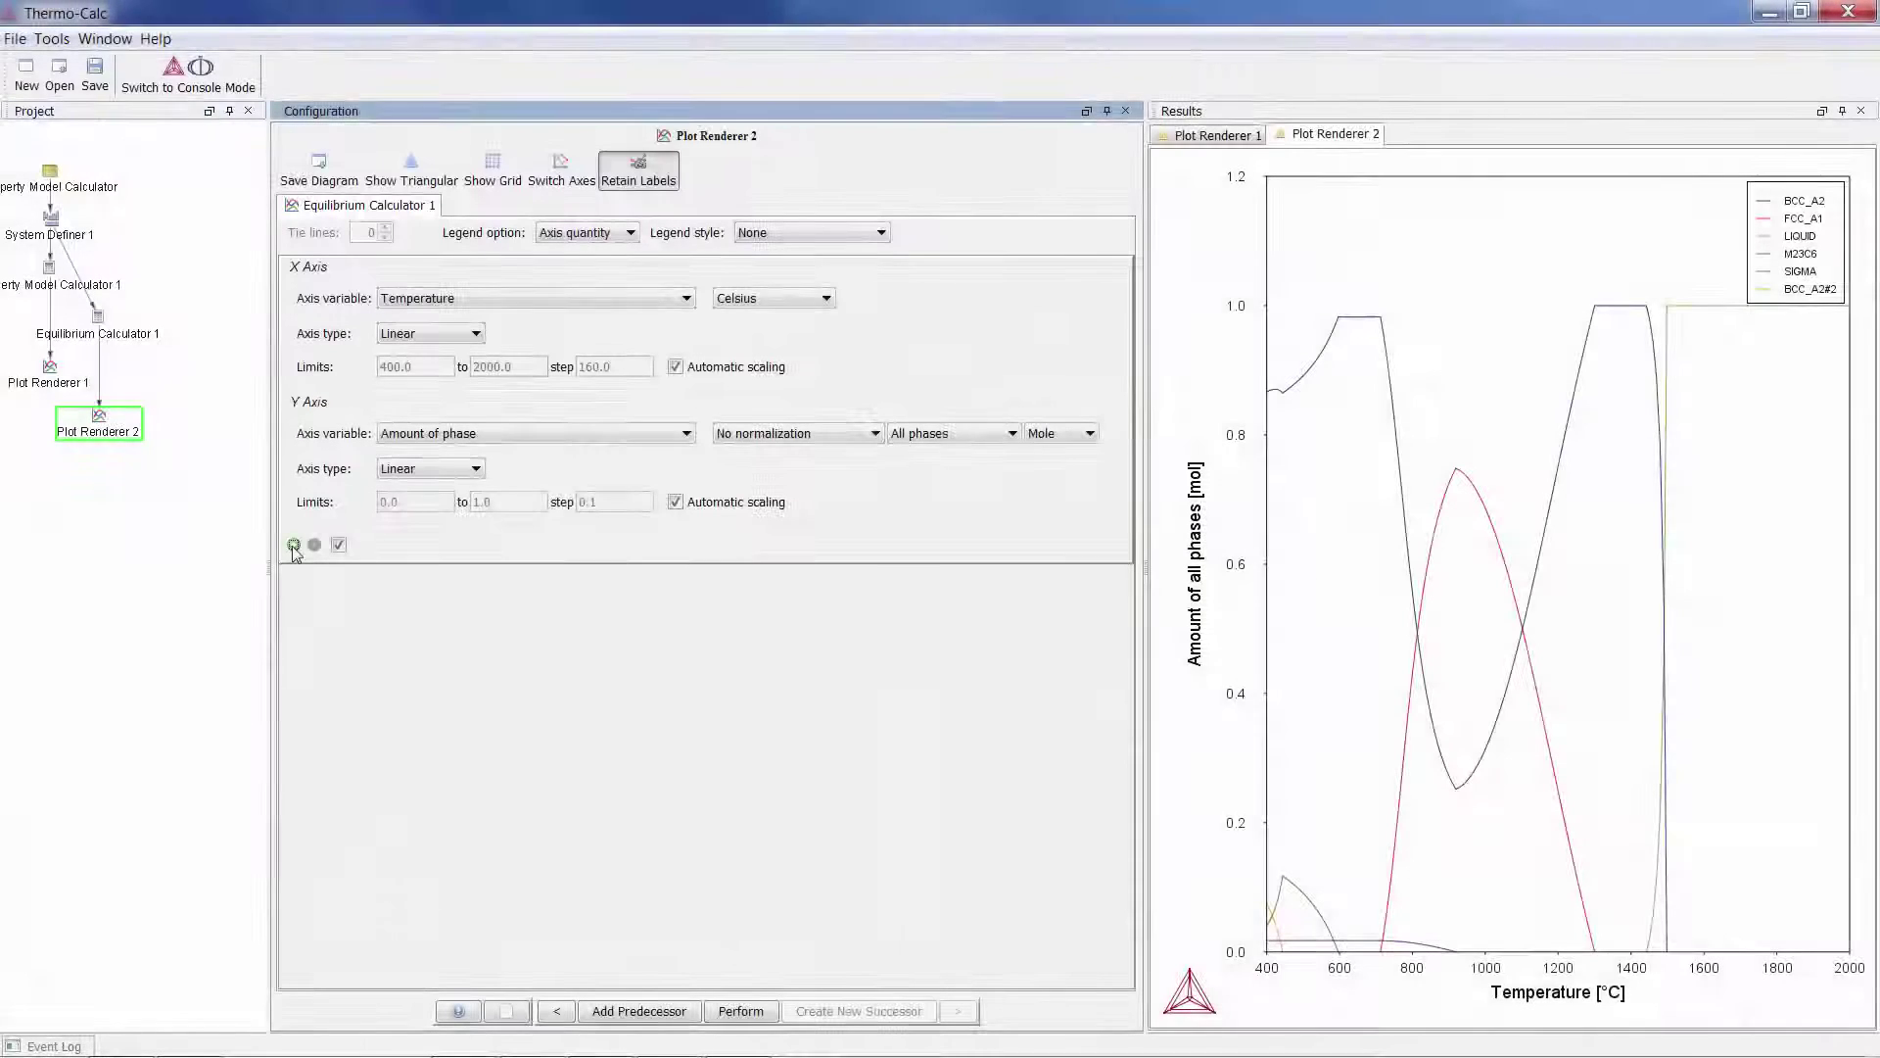
pyautogui.click(294, 545)
pyautogui.click(339, 545)
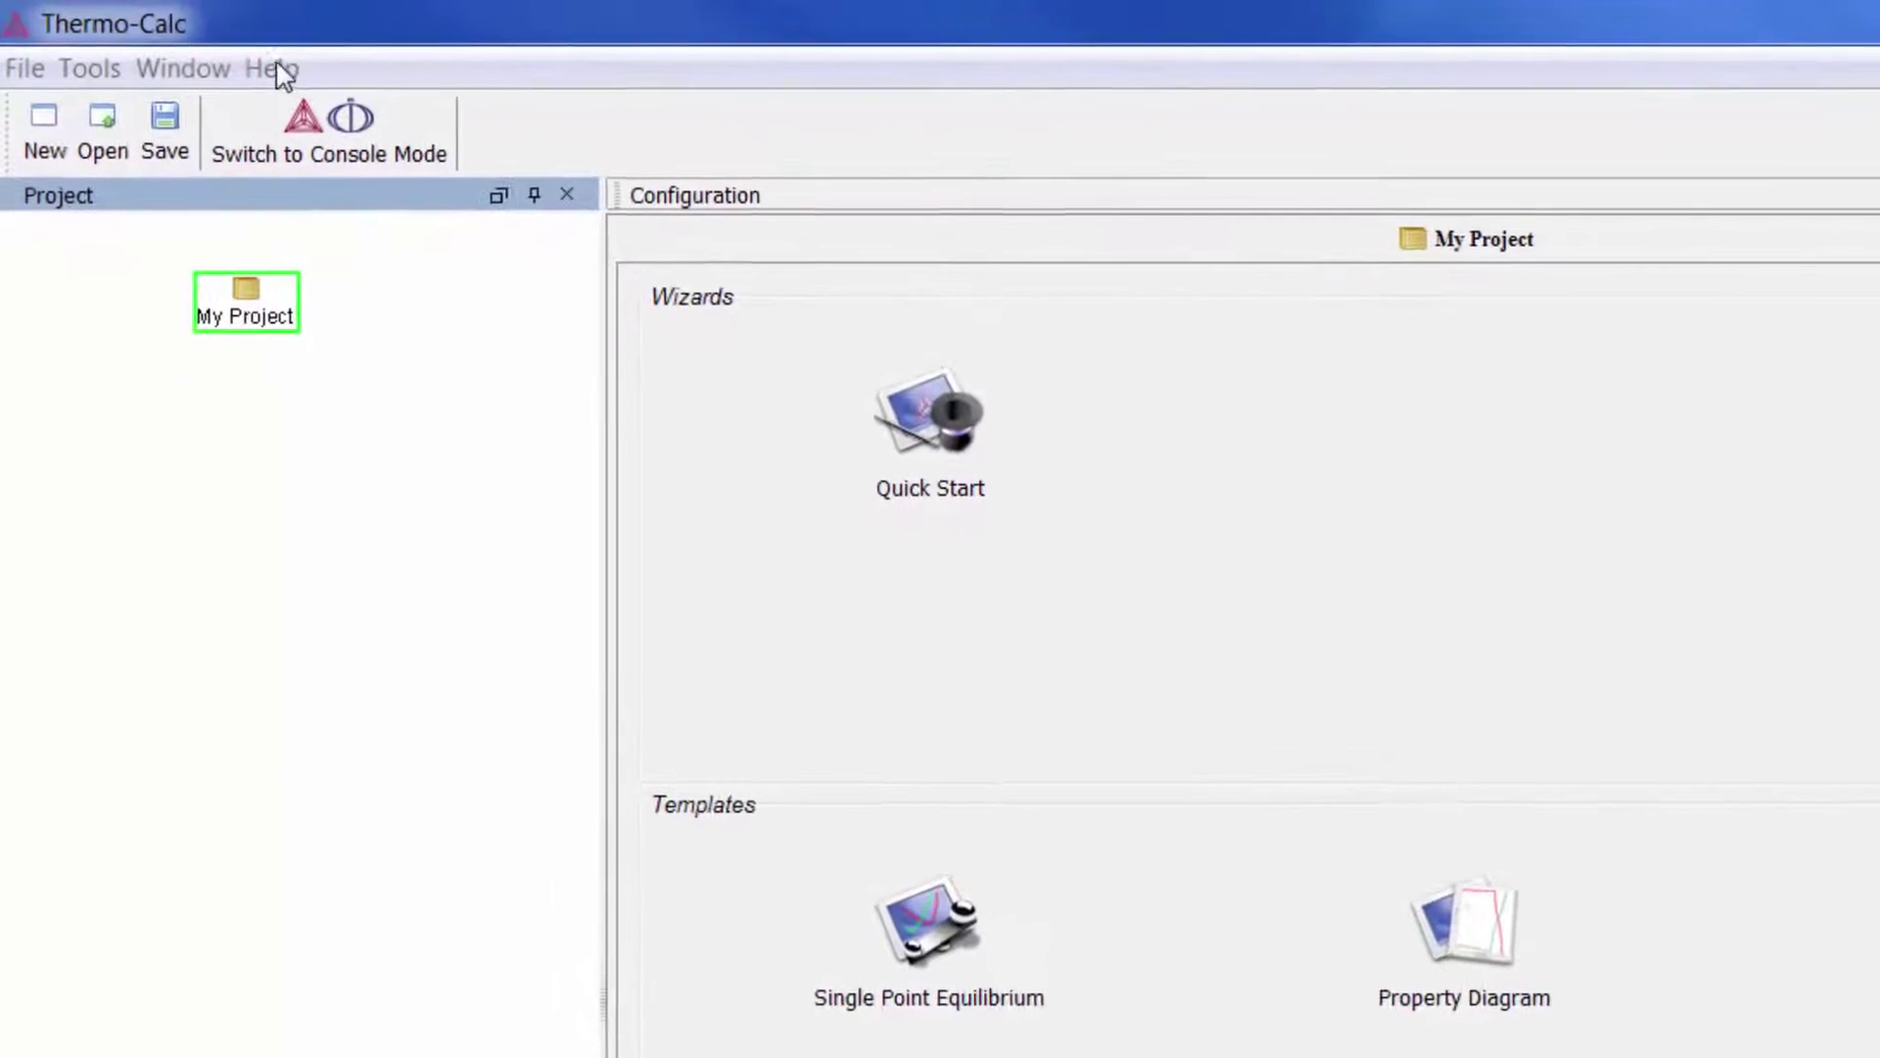
# Step: Open Thermo-Calc's Online Help from the Help menu
pyautogui.click(274, 68)
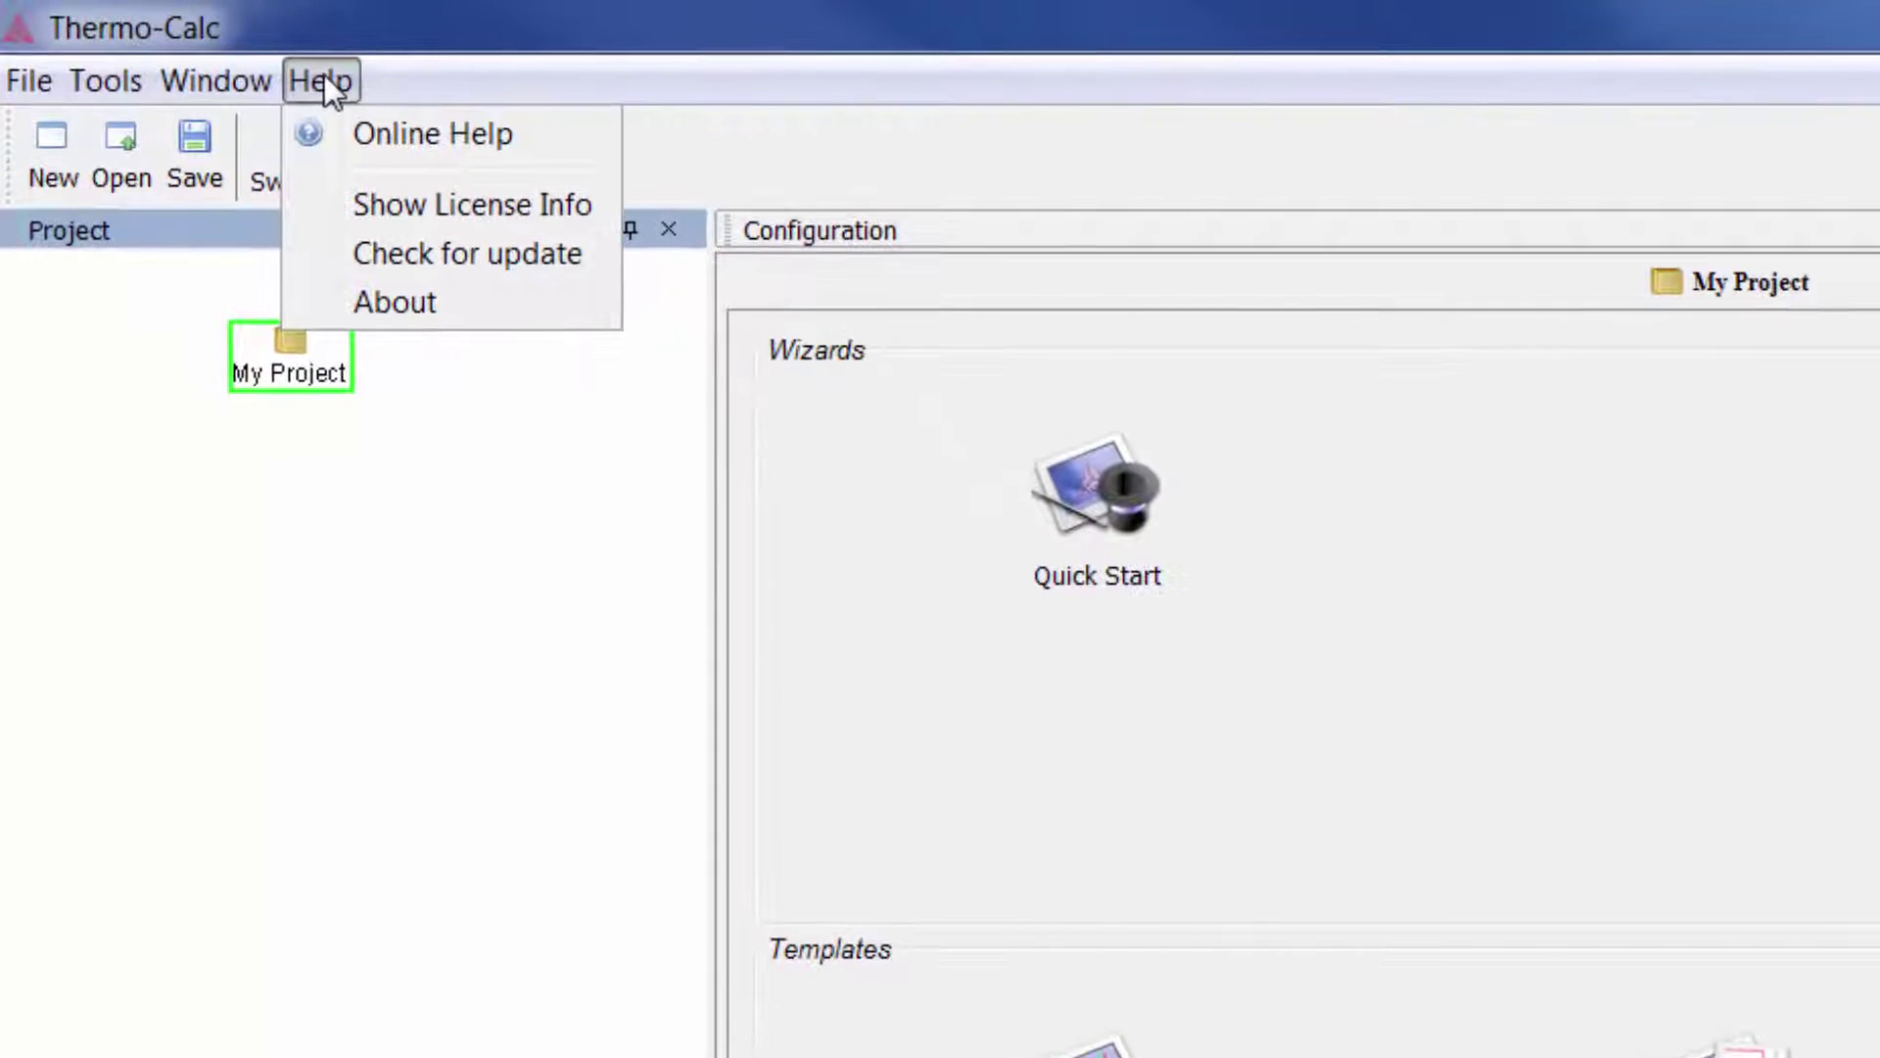
pyautogui.click(567, 131)
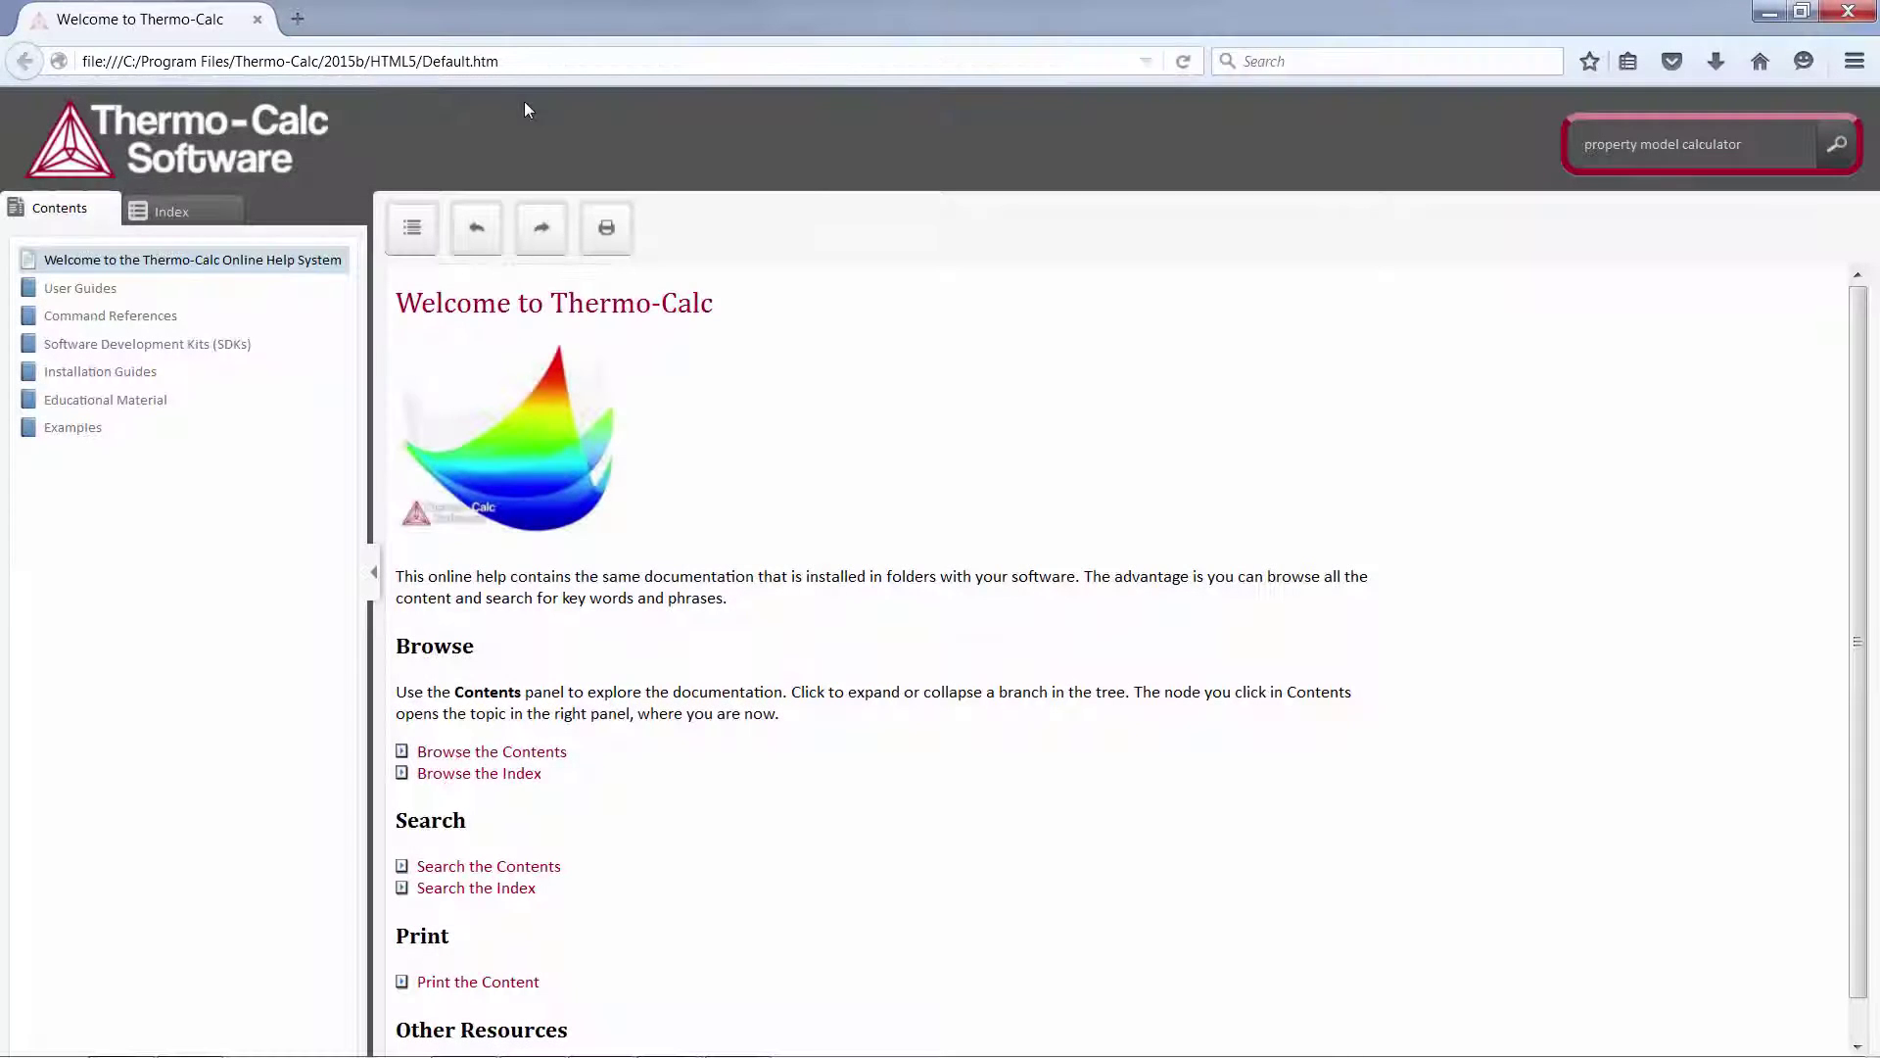
# Step: Search the help for 'property model calculator' and open 'Defining the Property Model Calculator'
pyautogui.click(1836, 145)
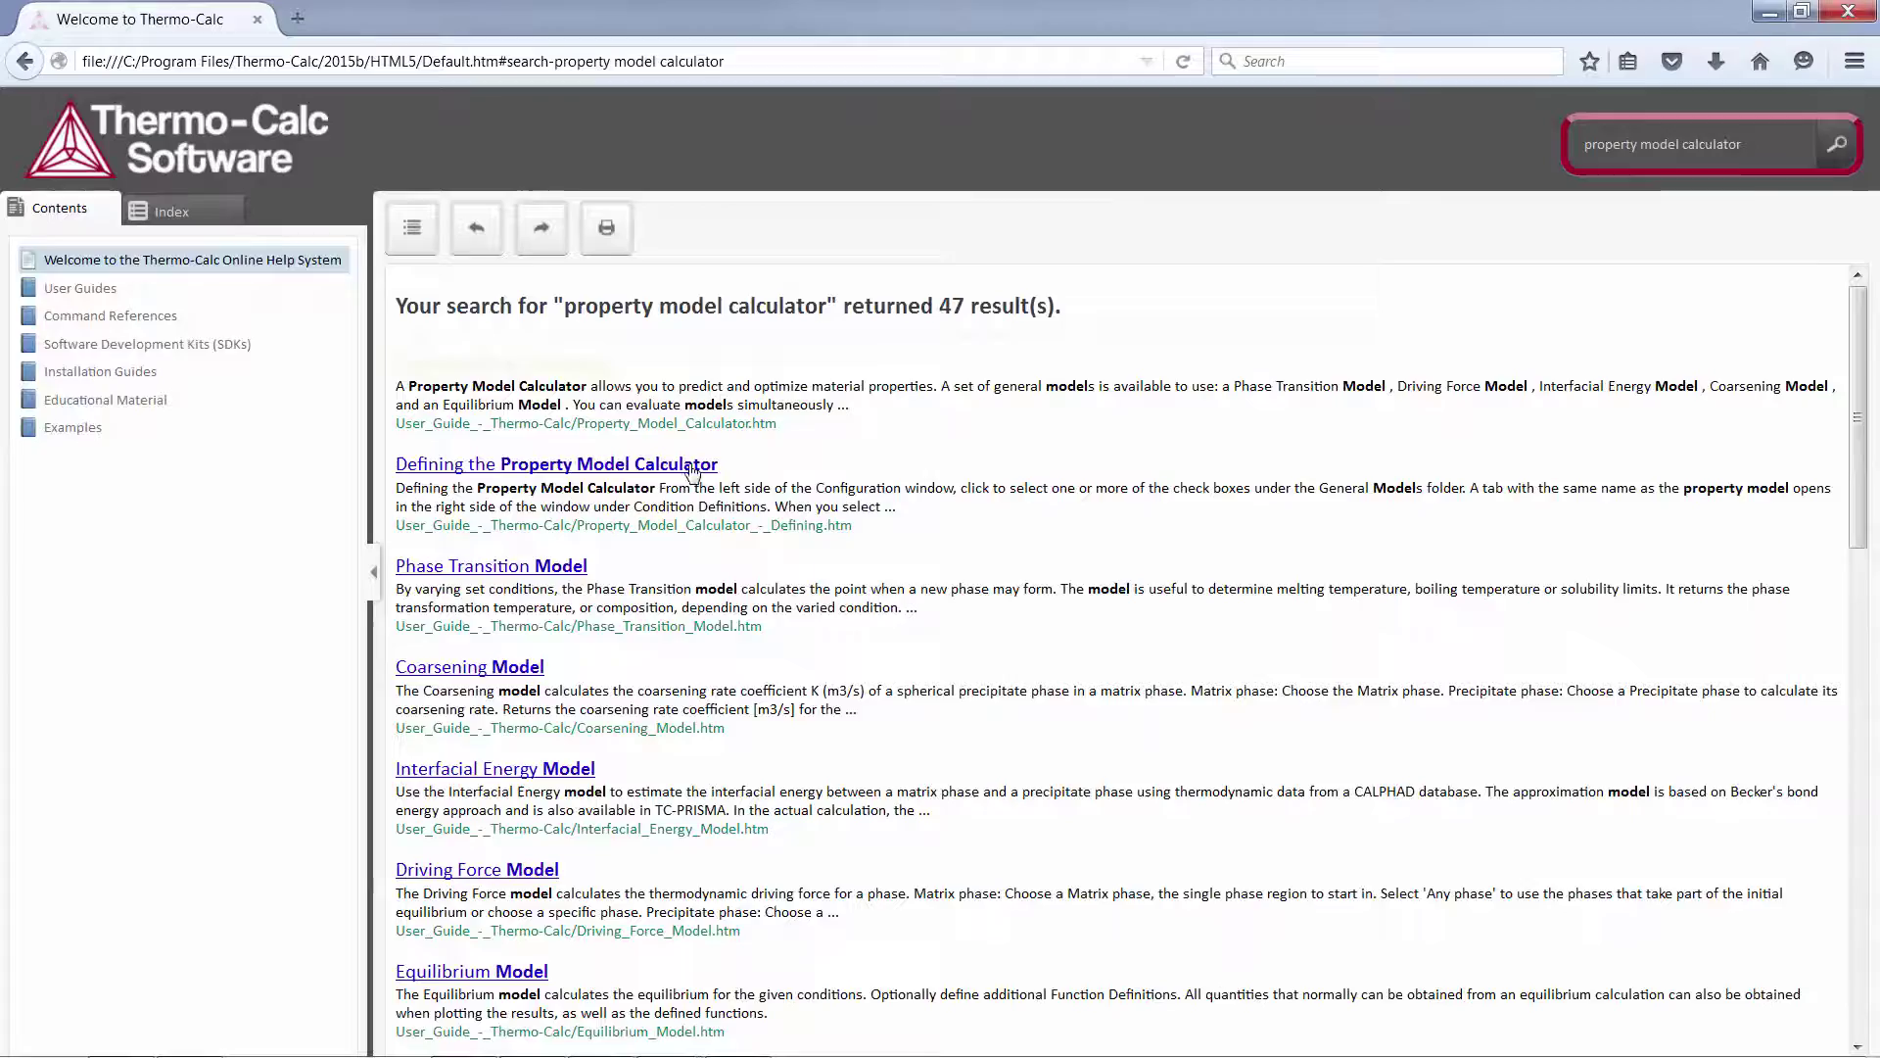
pyautogui.click(690, 466)
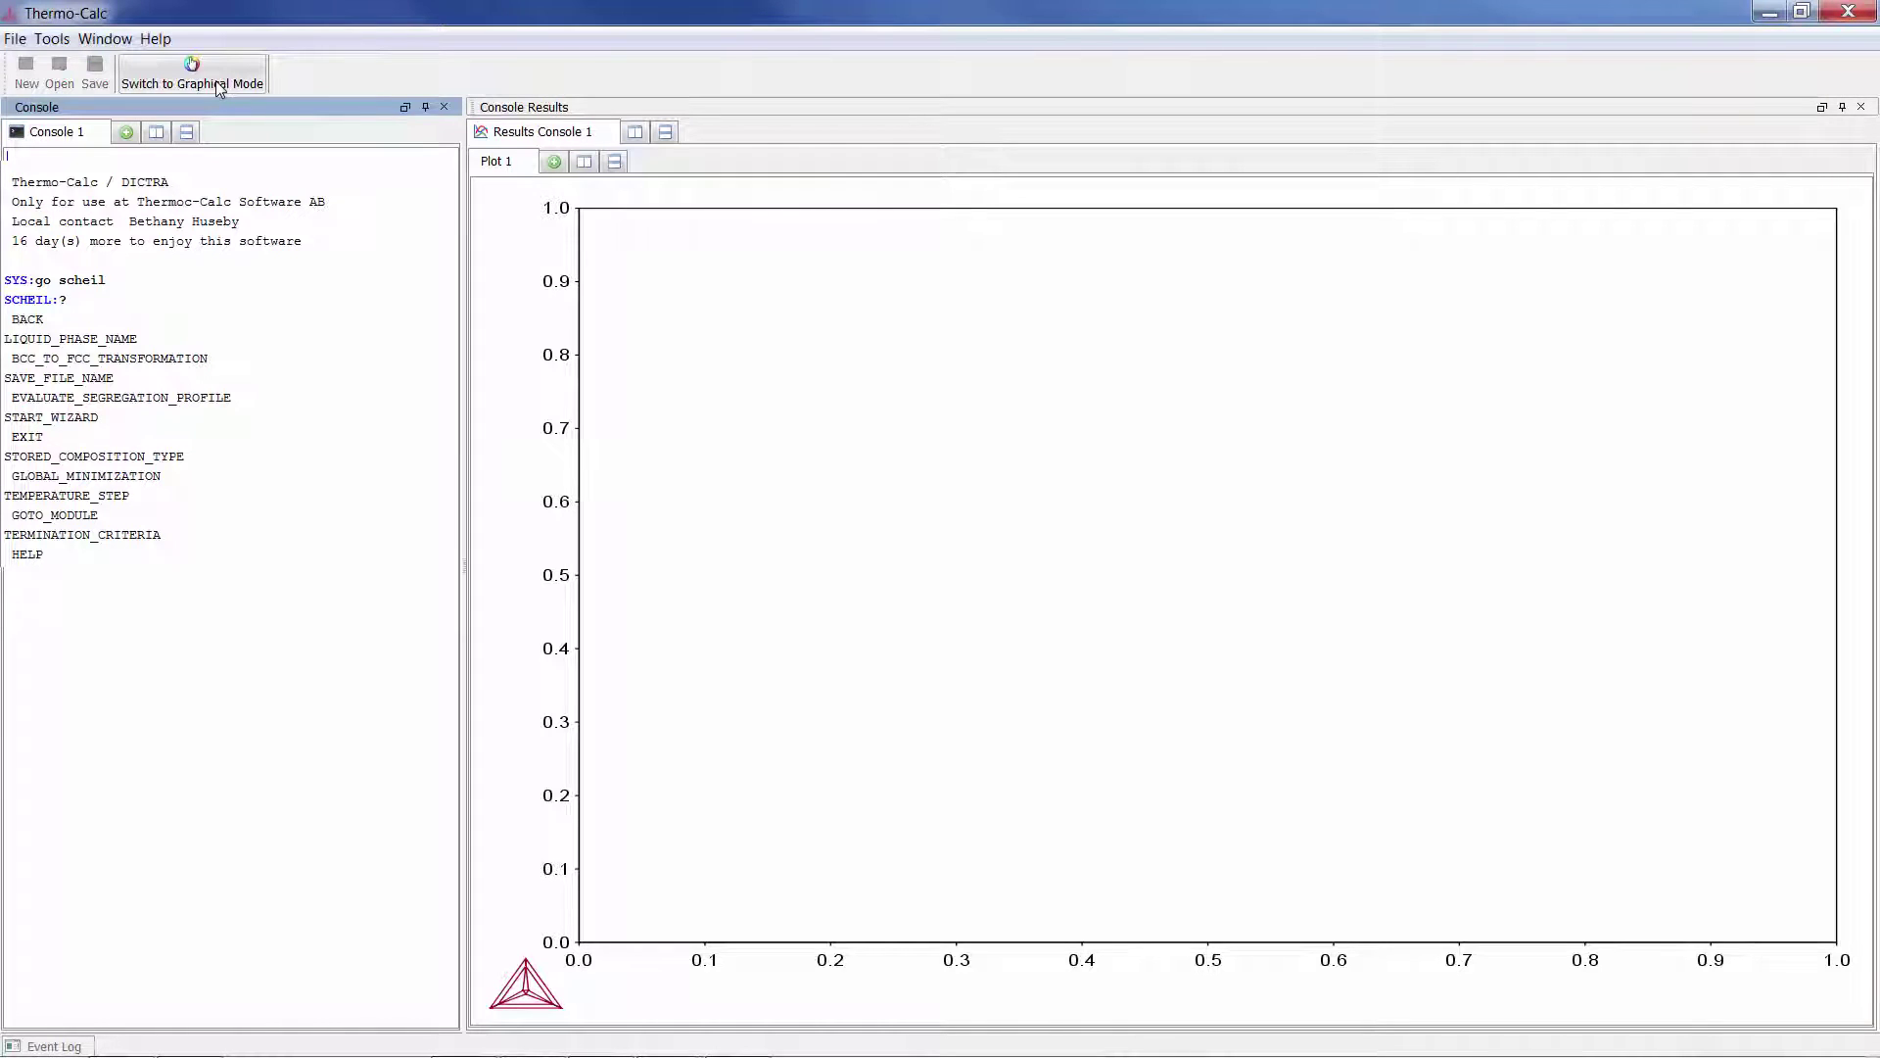
# Step: Return to Graphical Mode and show the Scheil calculator's advanced options and Composition mode choices
pyautogui.click(218, 85)
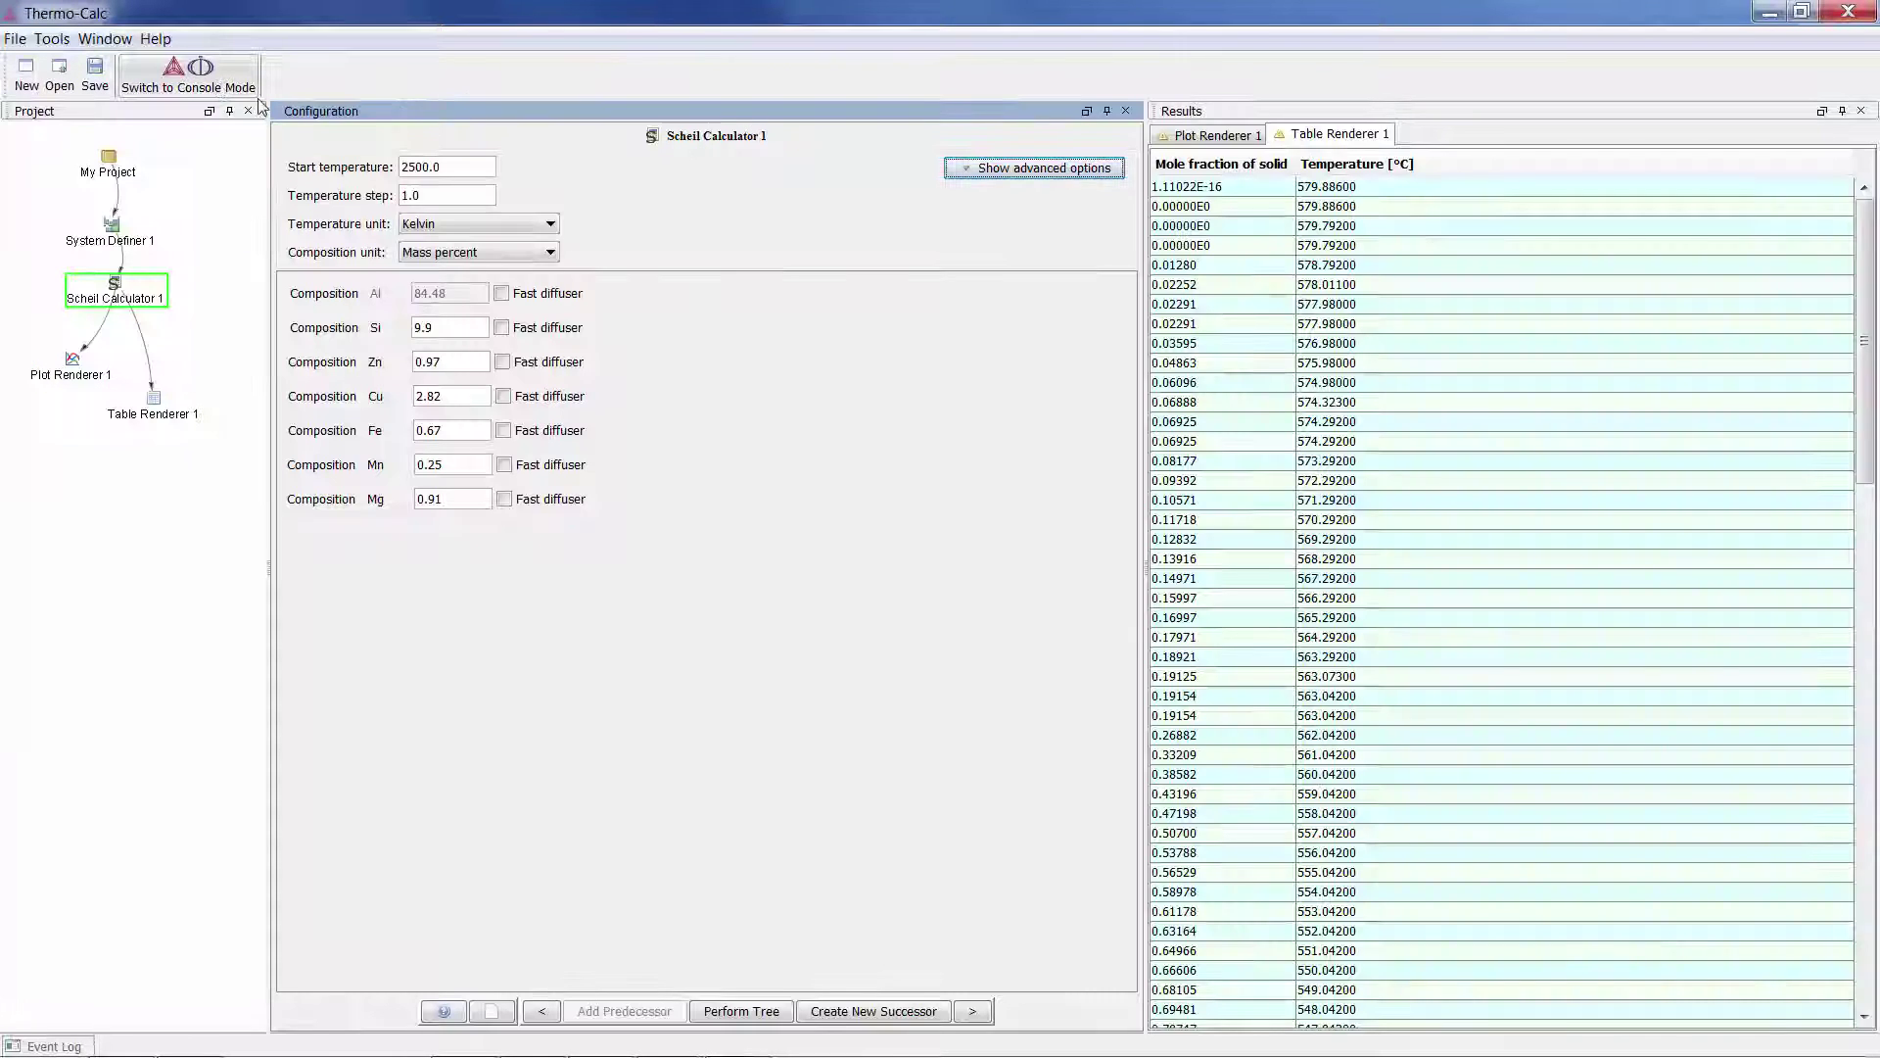
pyautogui.click(1072, 176)
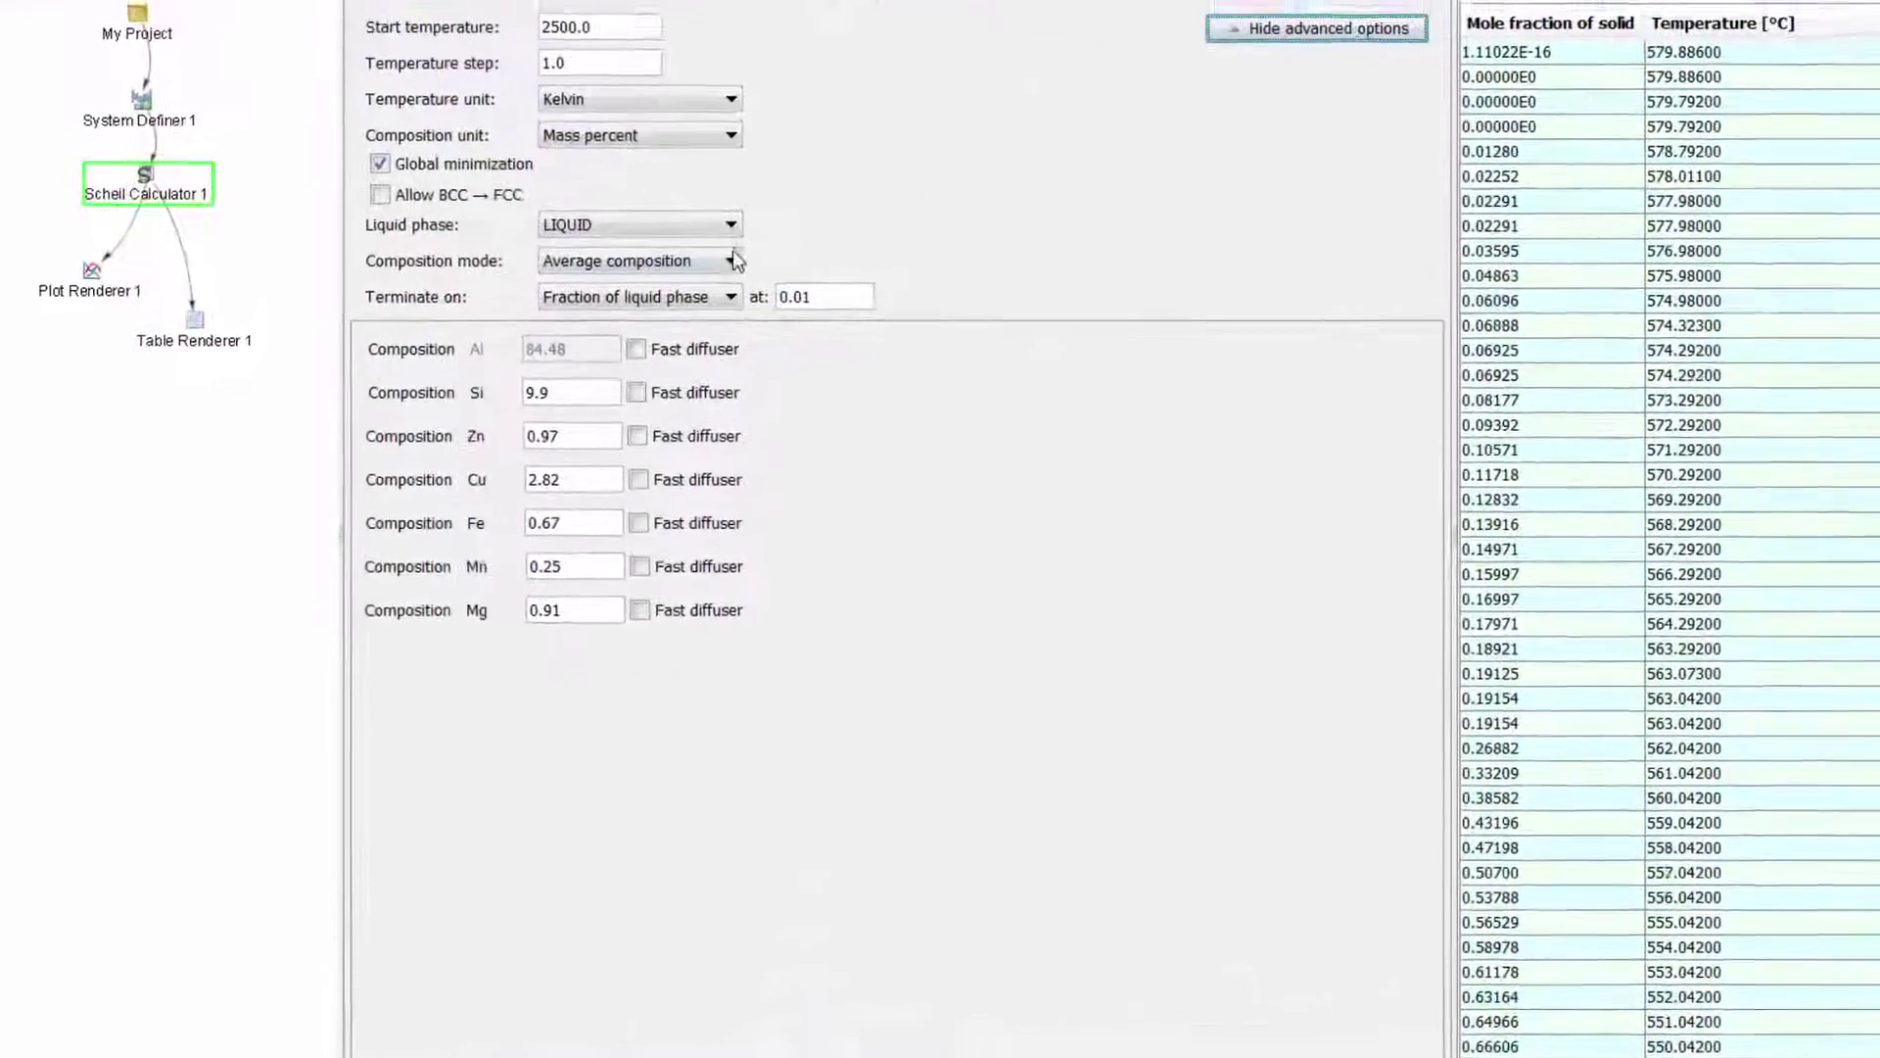
pyautogui.click(733, 260)
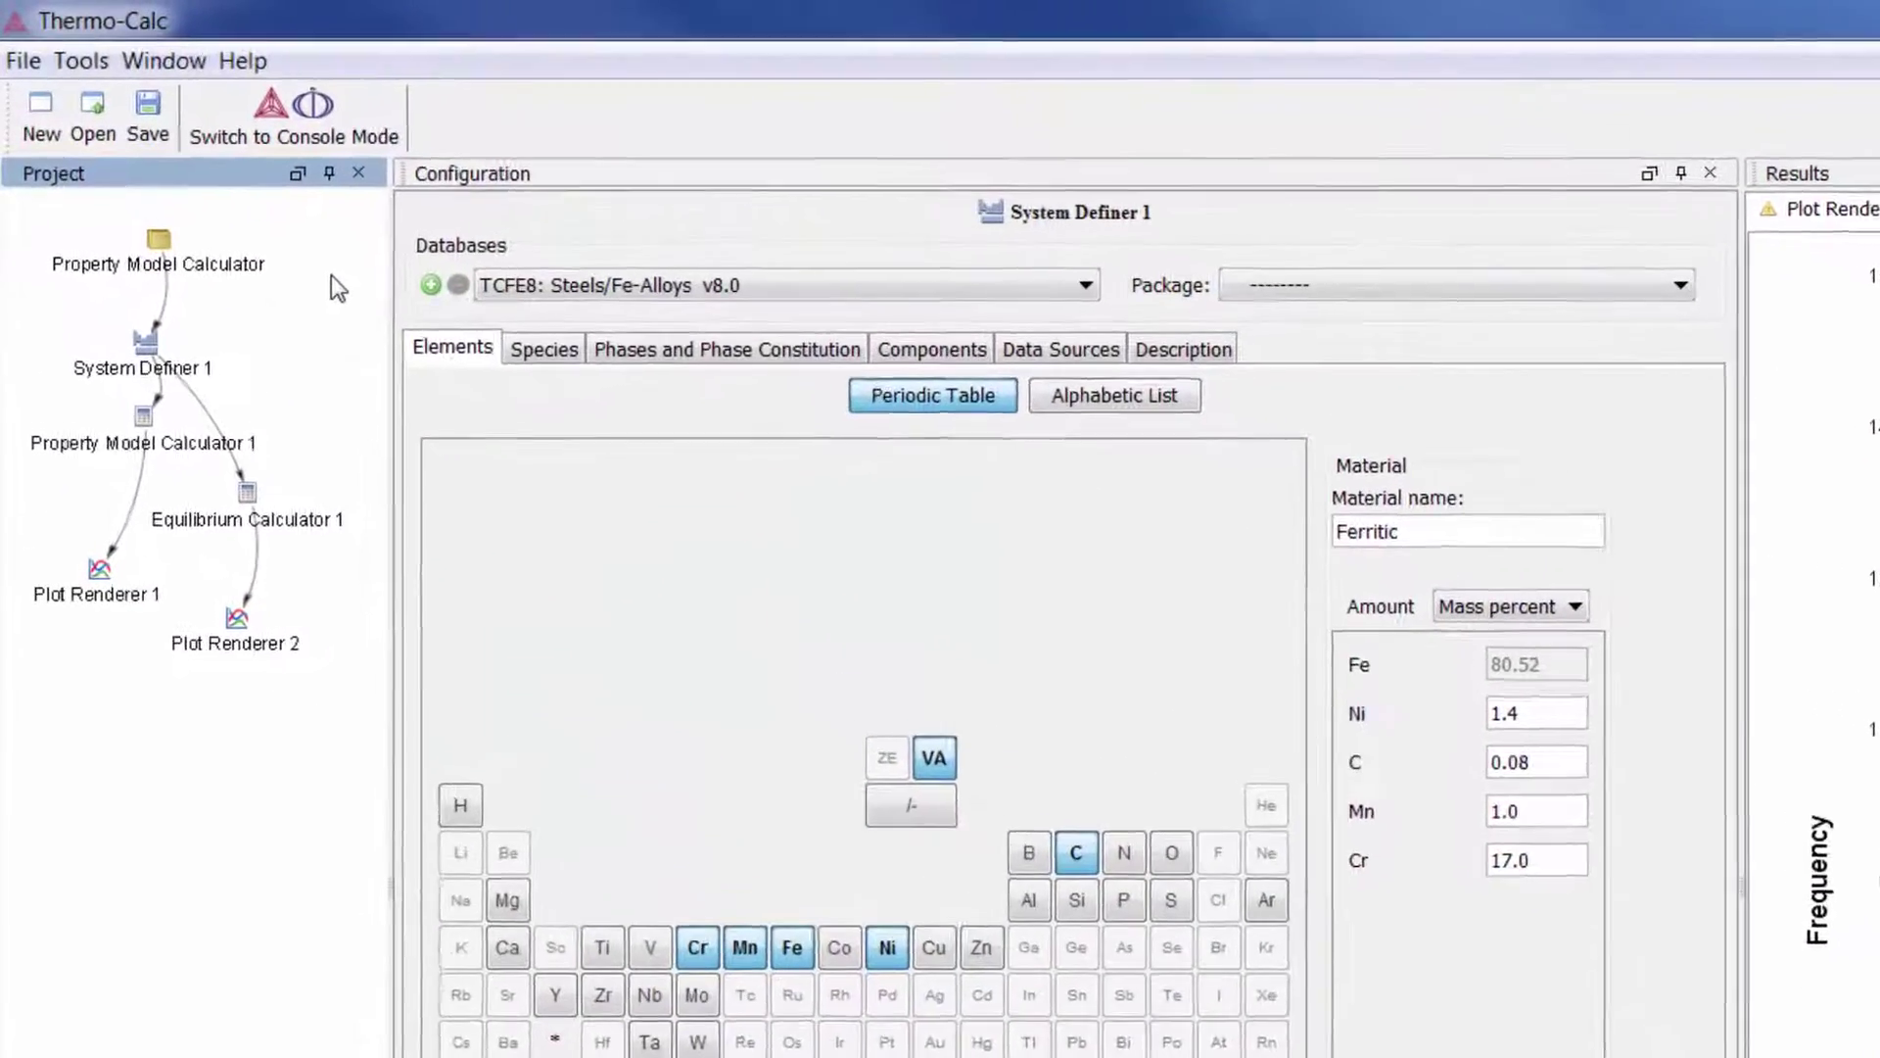
# Step: Load the 'Steels and Fe-alloys (TCFE8, MOBFE3)' database package in the System Definer
pyautogui.click(475, 313)
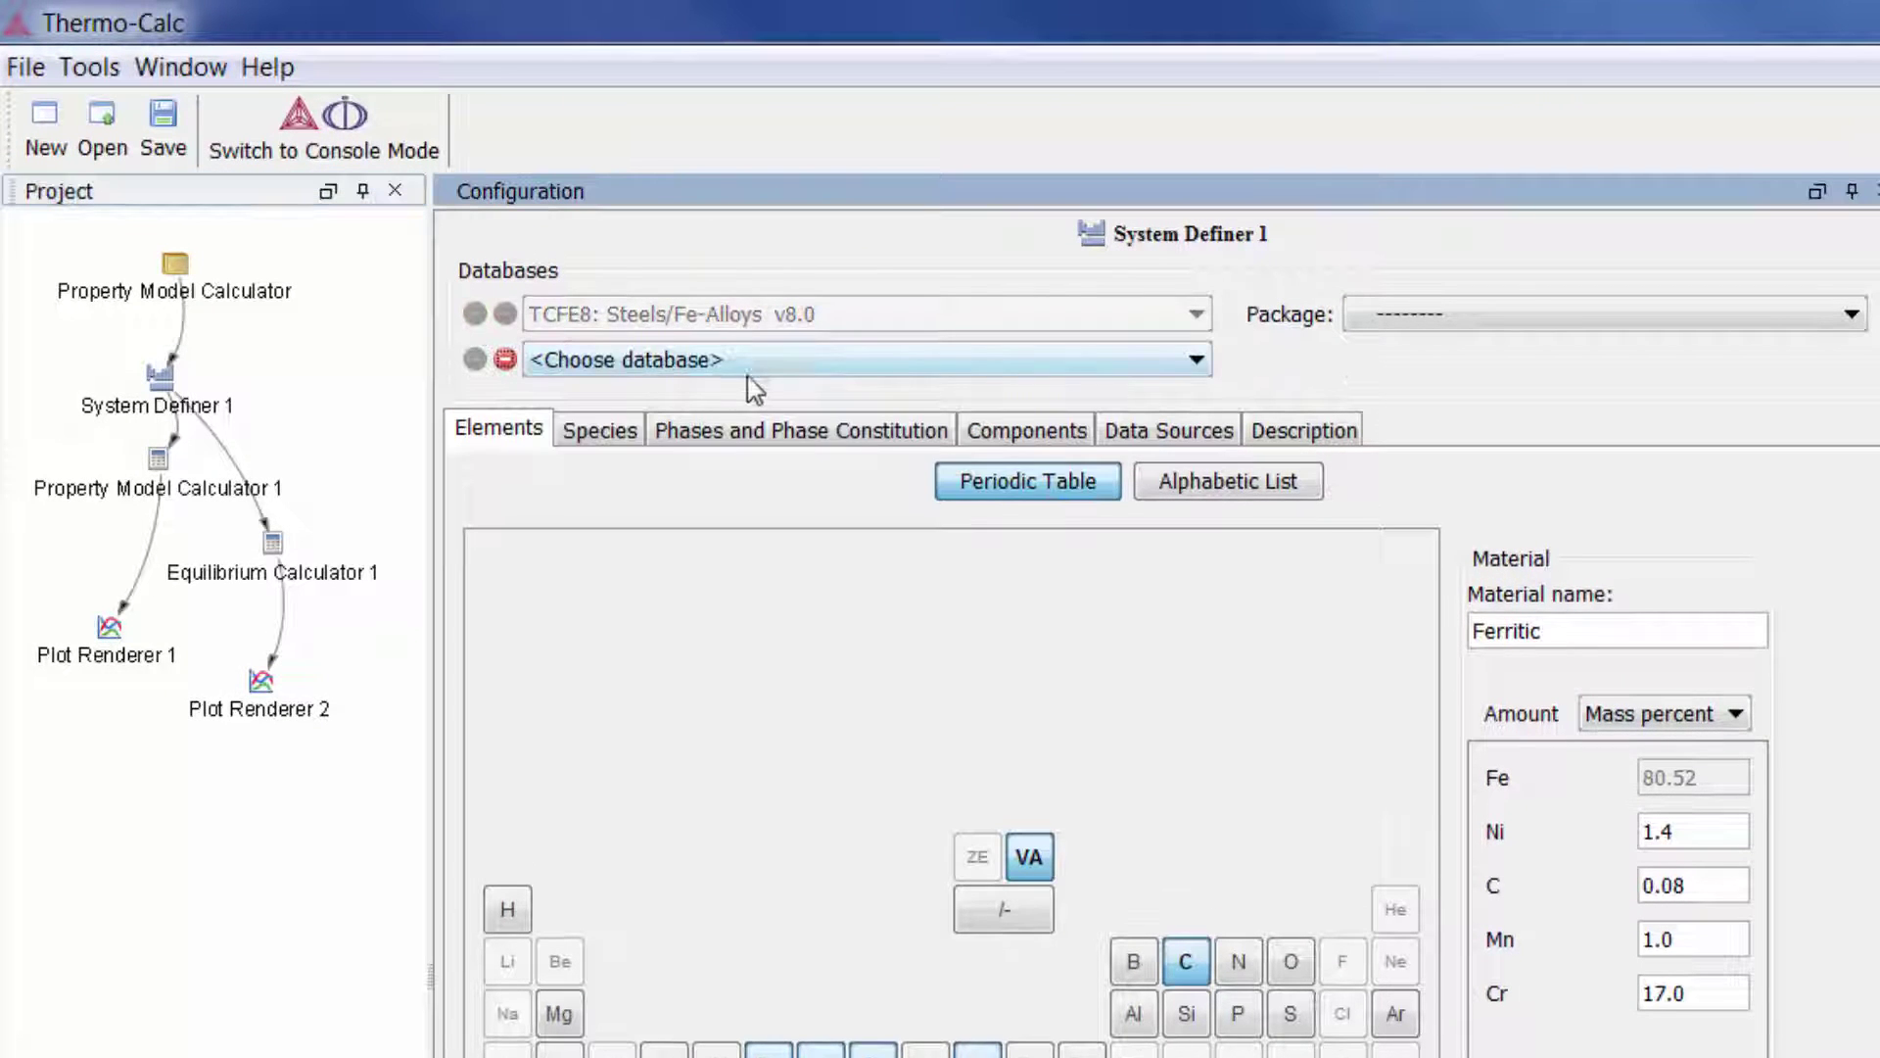
pyautogui.click(779, 365)
pyautogui.click(780, 364)
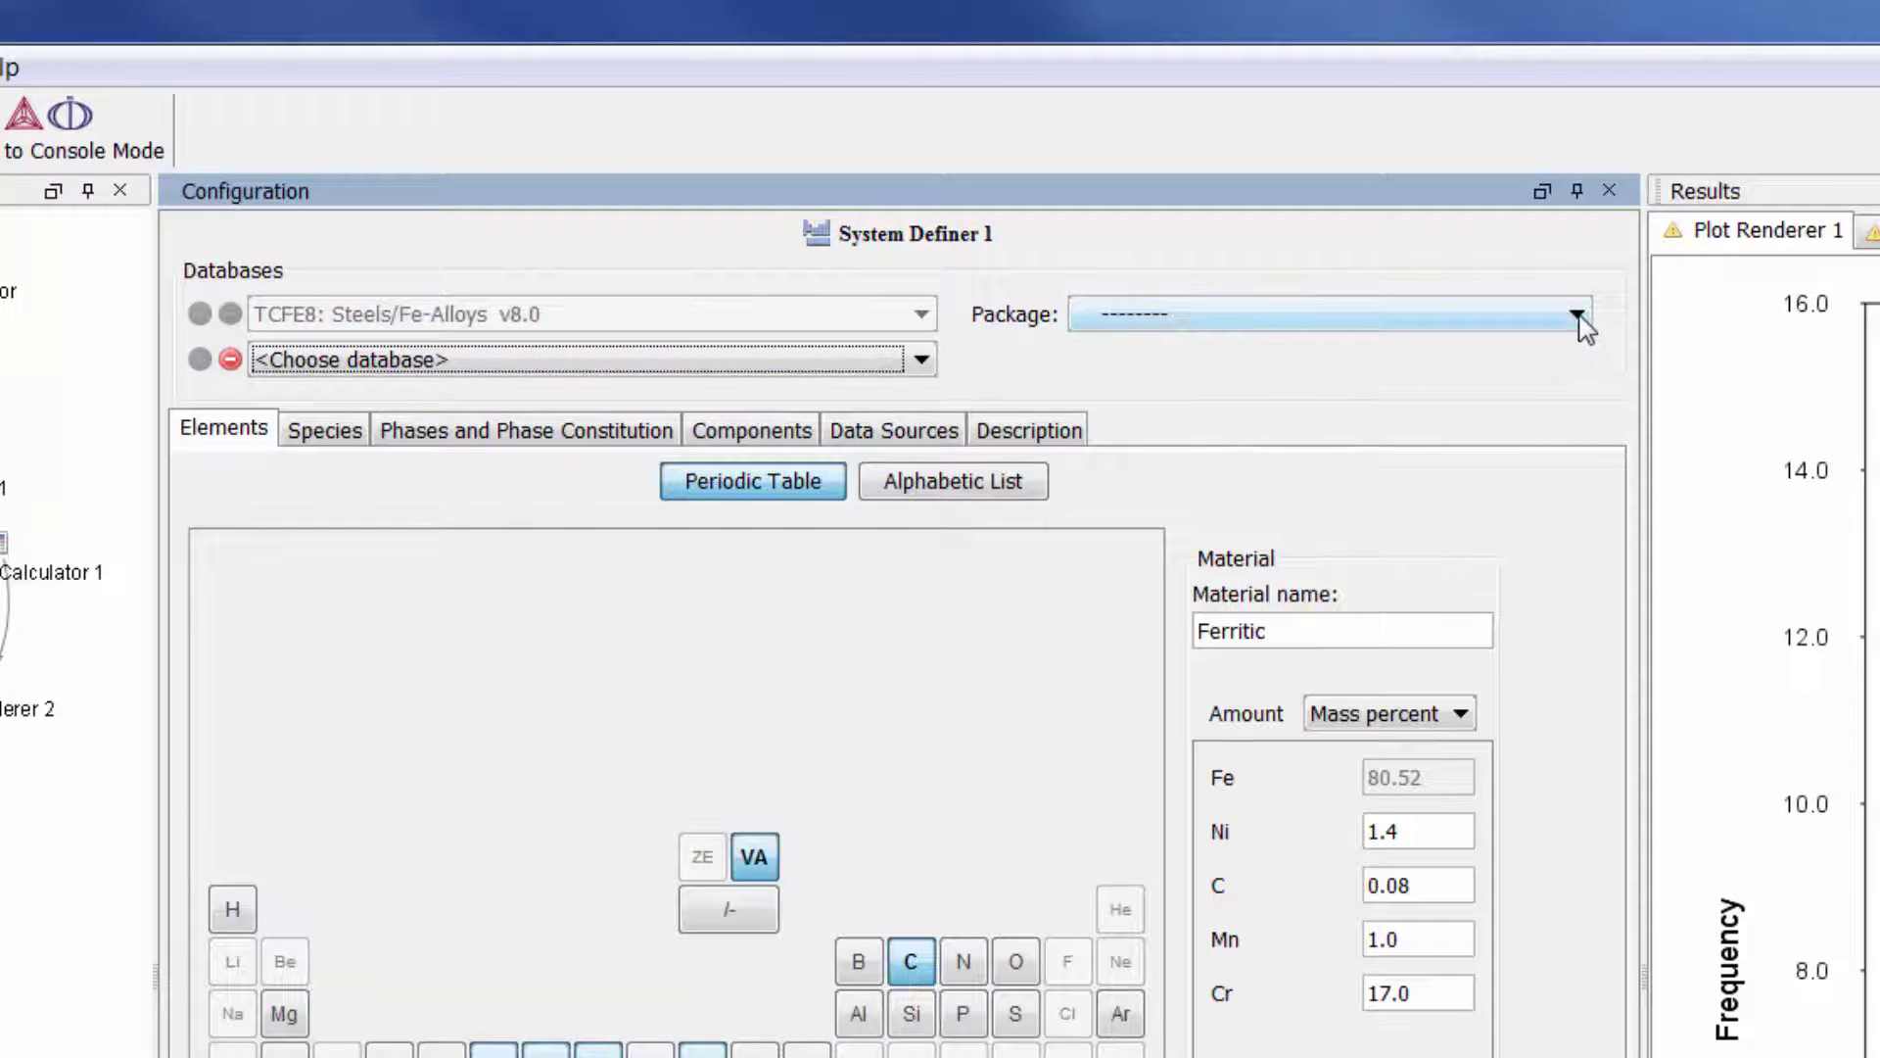
pyautogui.click(1576, 315)
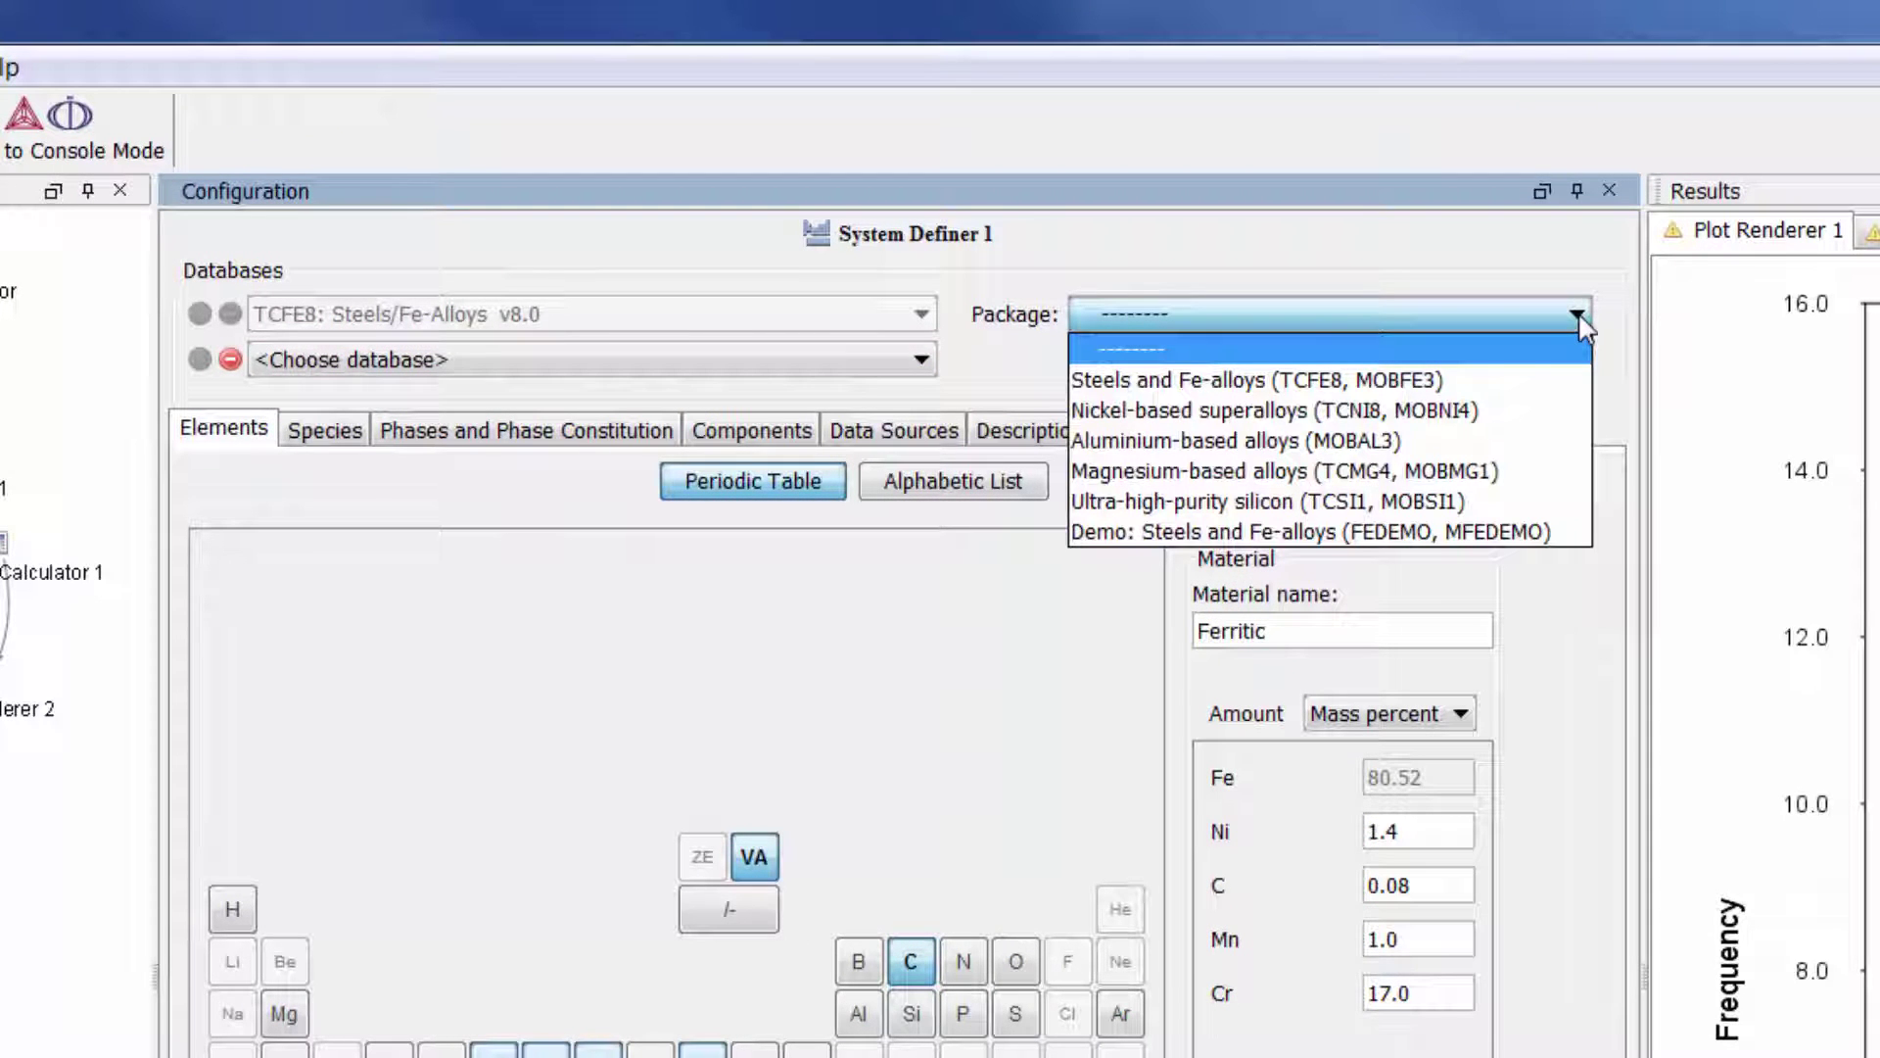
pyautogui.click(1577, 389)
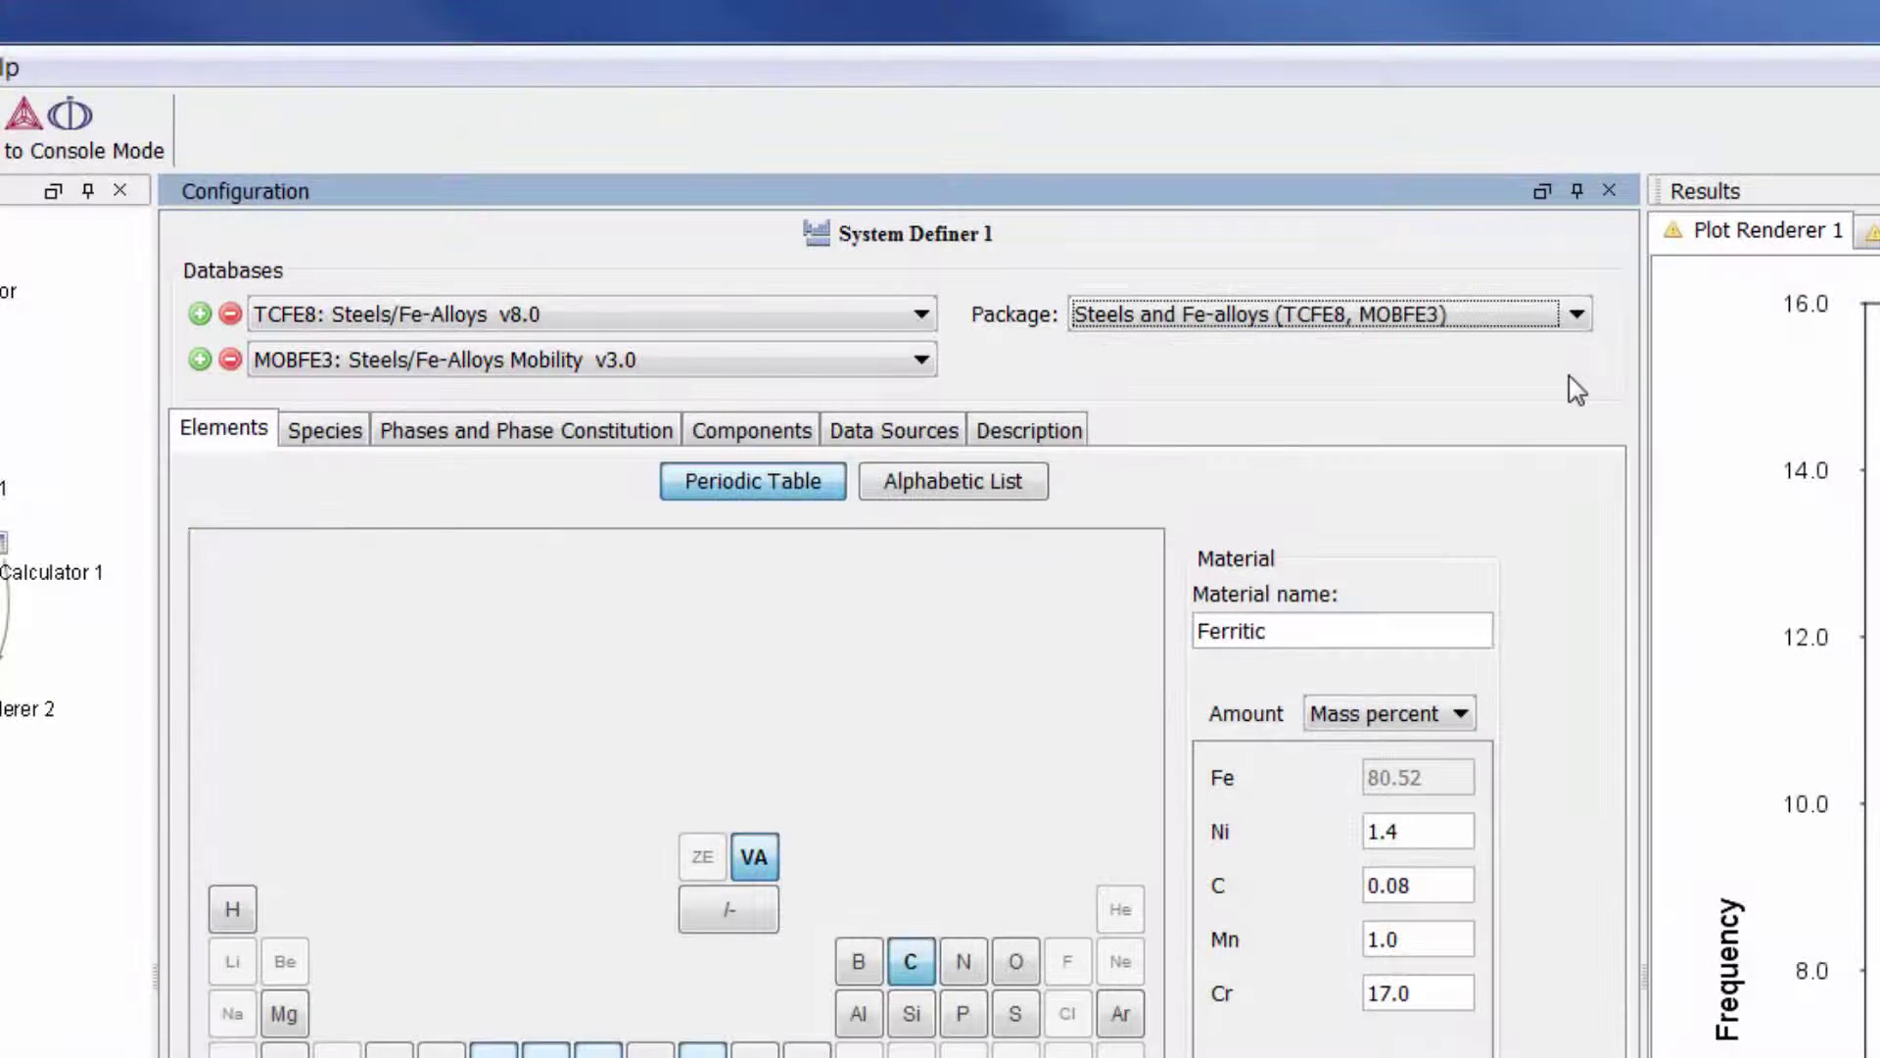
pyautogui.click(1578, 319)
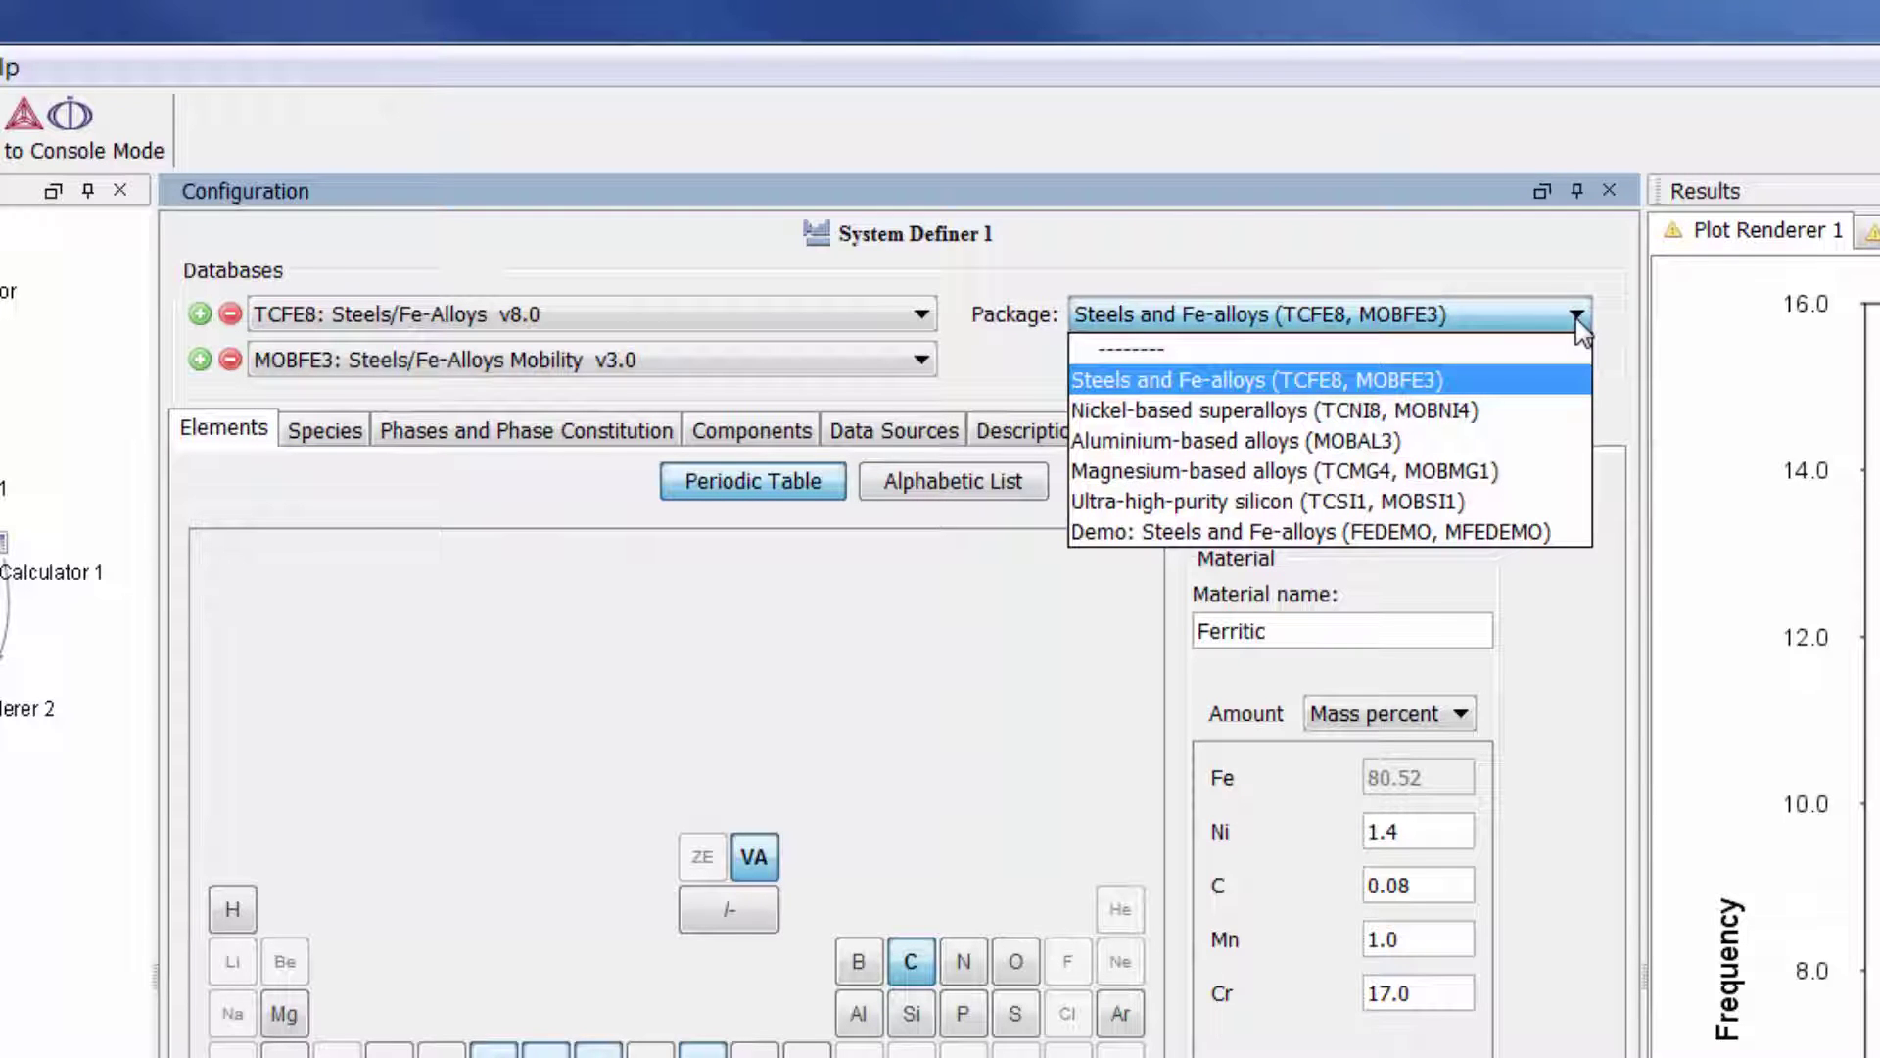
pyautogui.click(1577, 319)
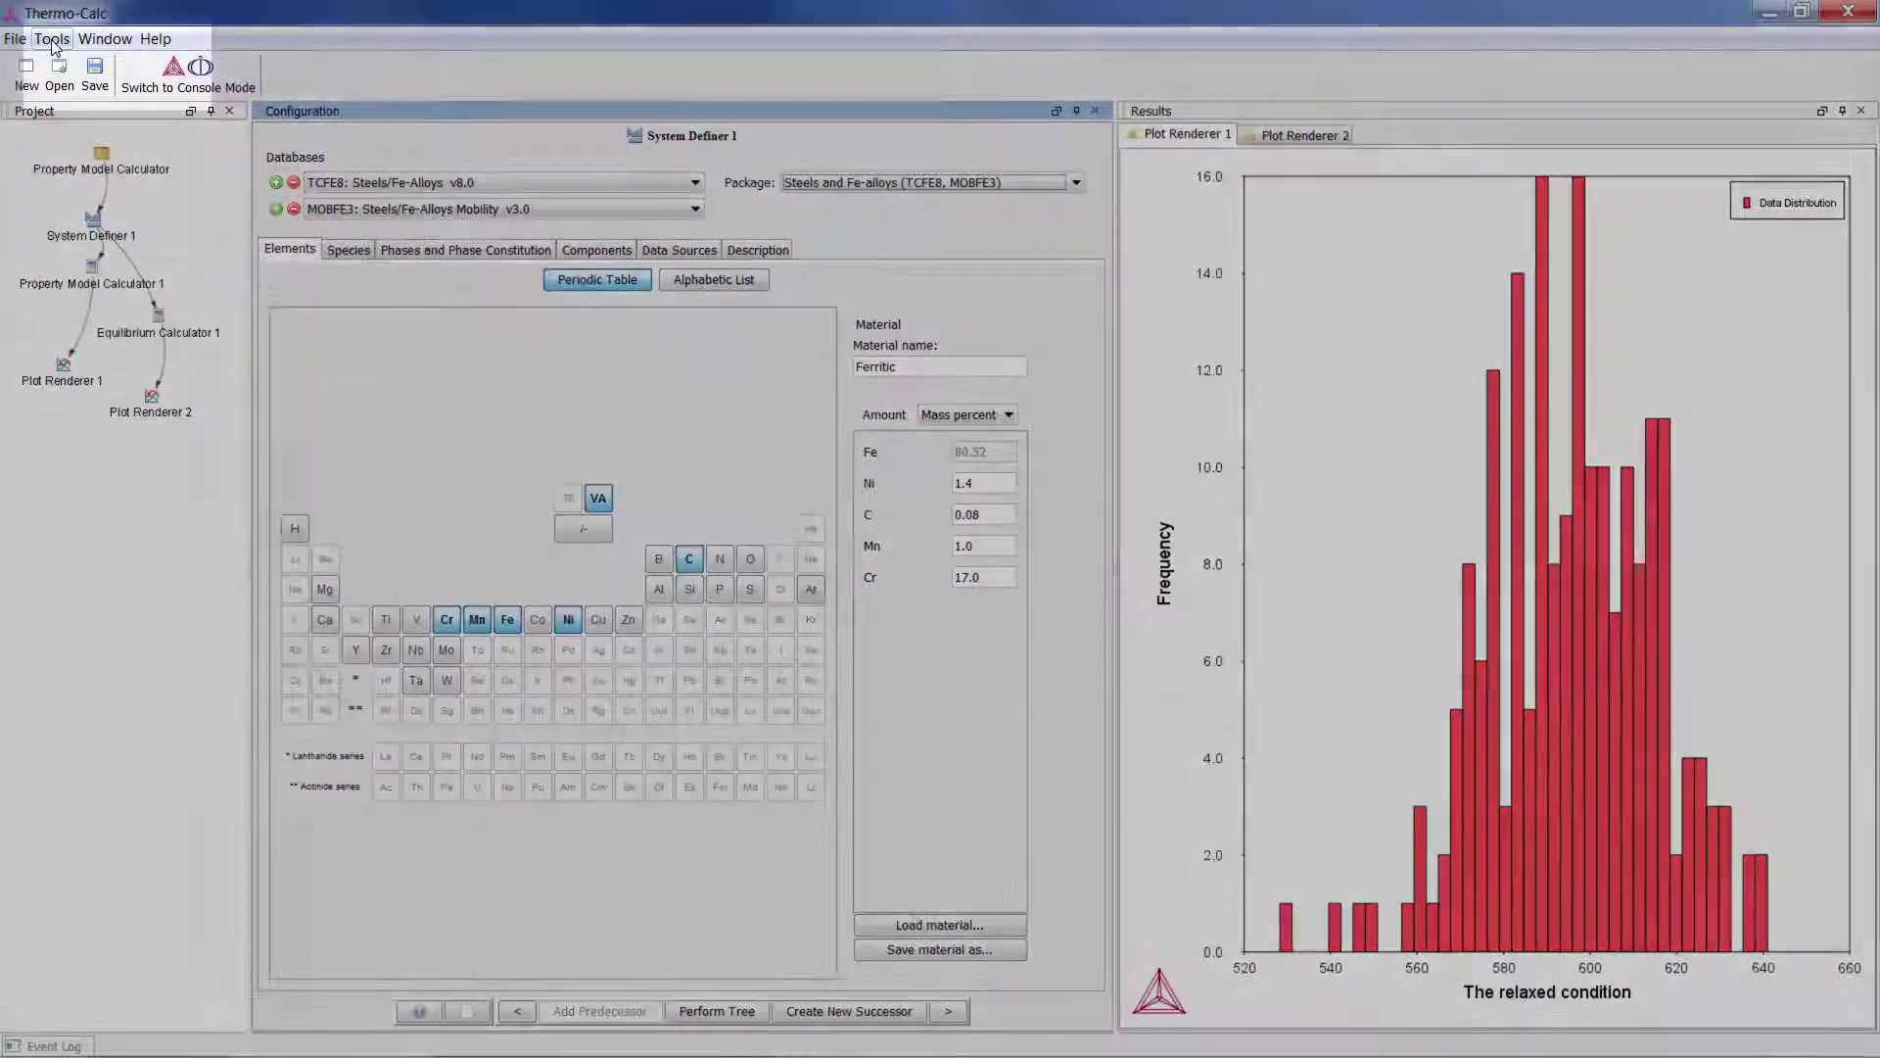
# Step: In Options > Graphical Mode > System definition, remove MOBFE3 from the Steels and Fe-alloys package
pyautogui.click(51, 39)
pyautogui.click(134, 66)
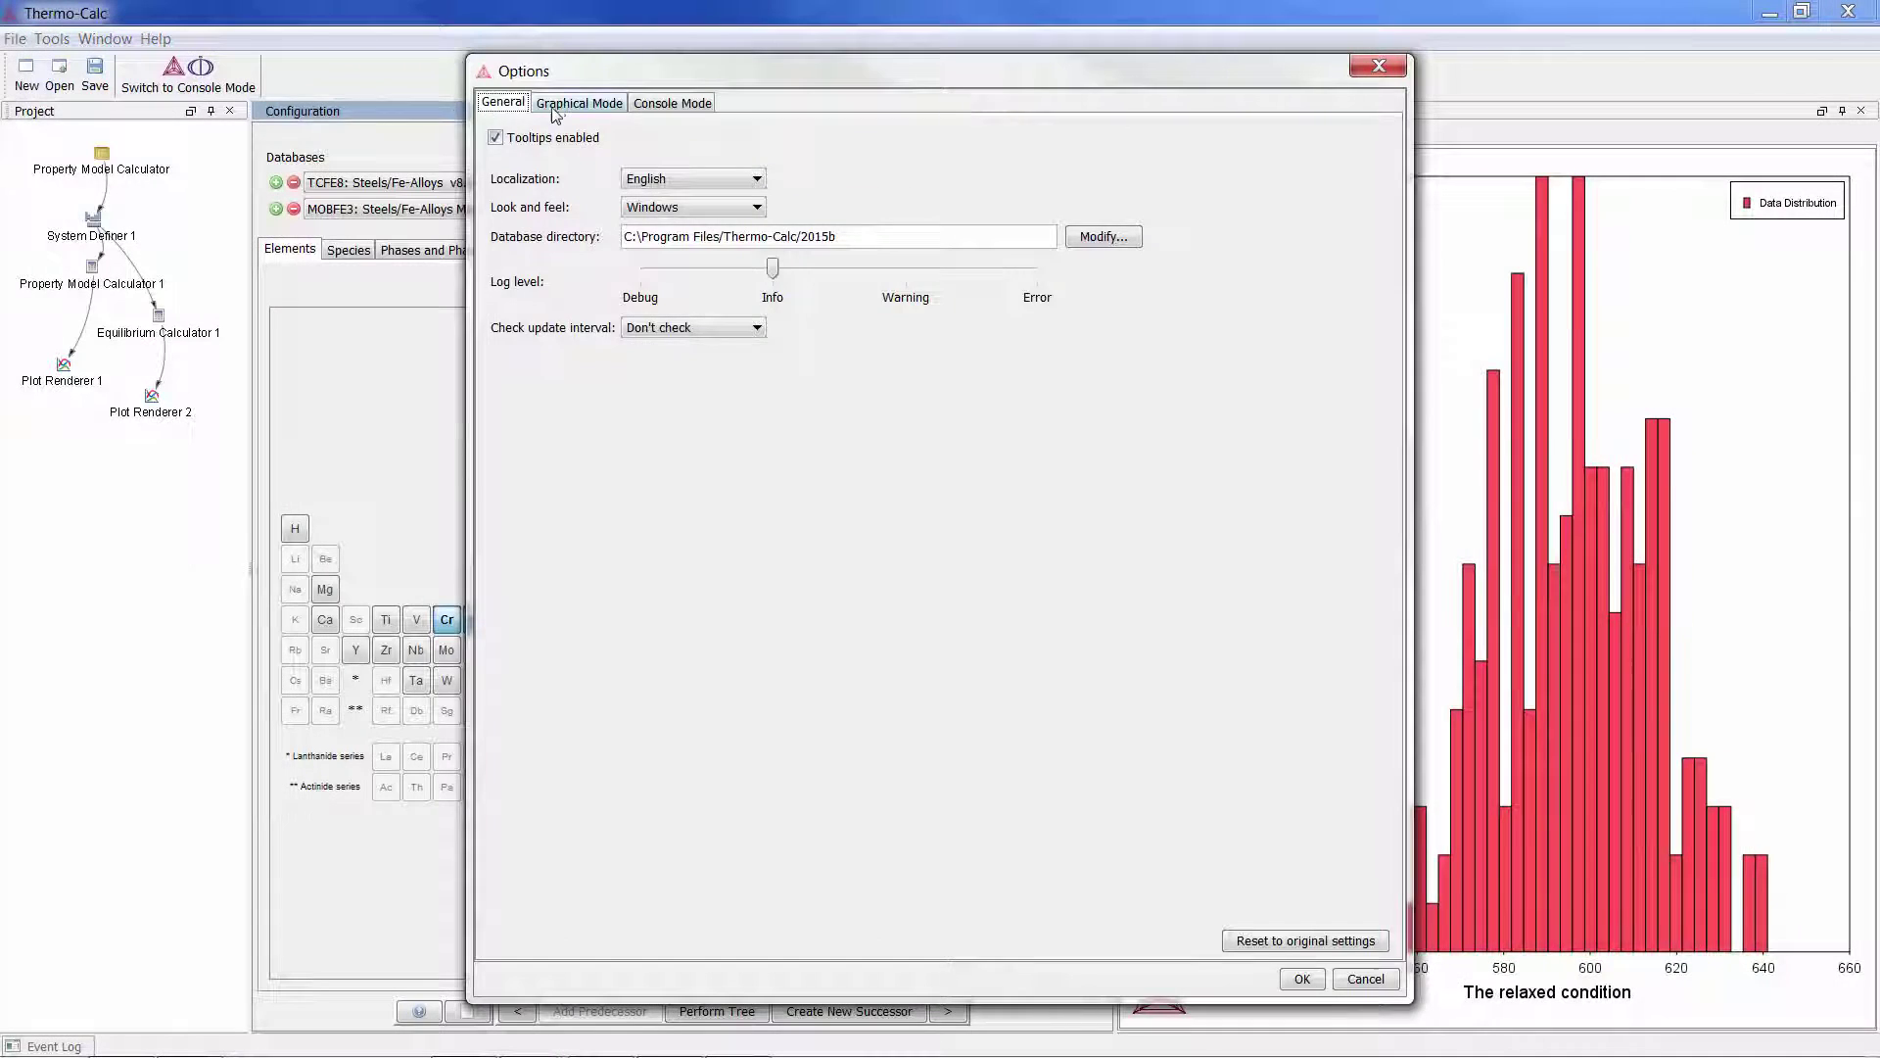
pyautogui.click(562, 103)
pyautogui.click(599, 177)
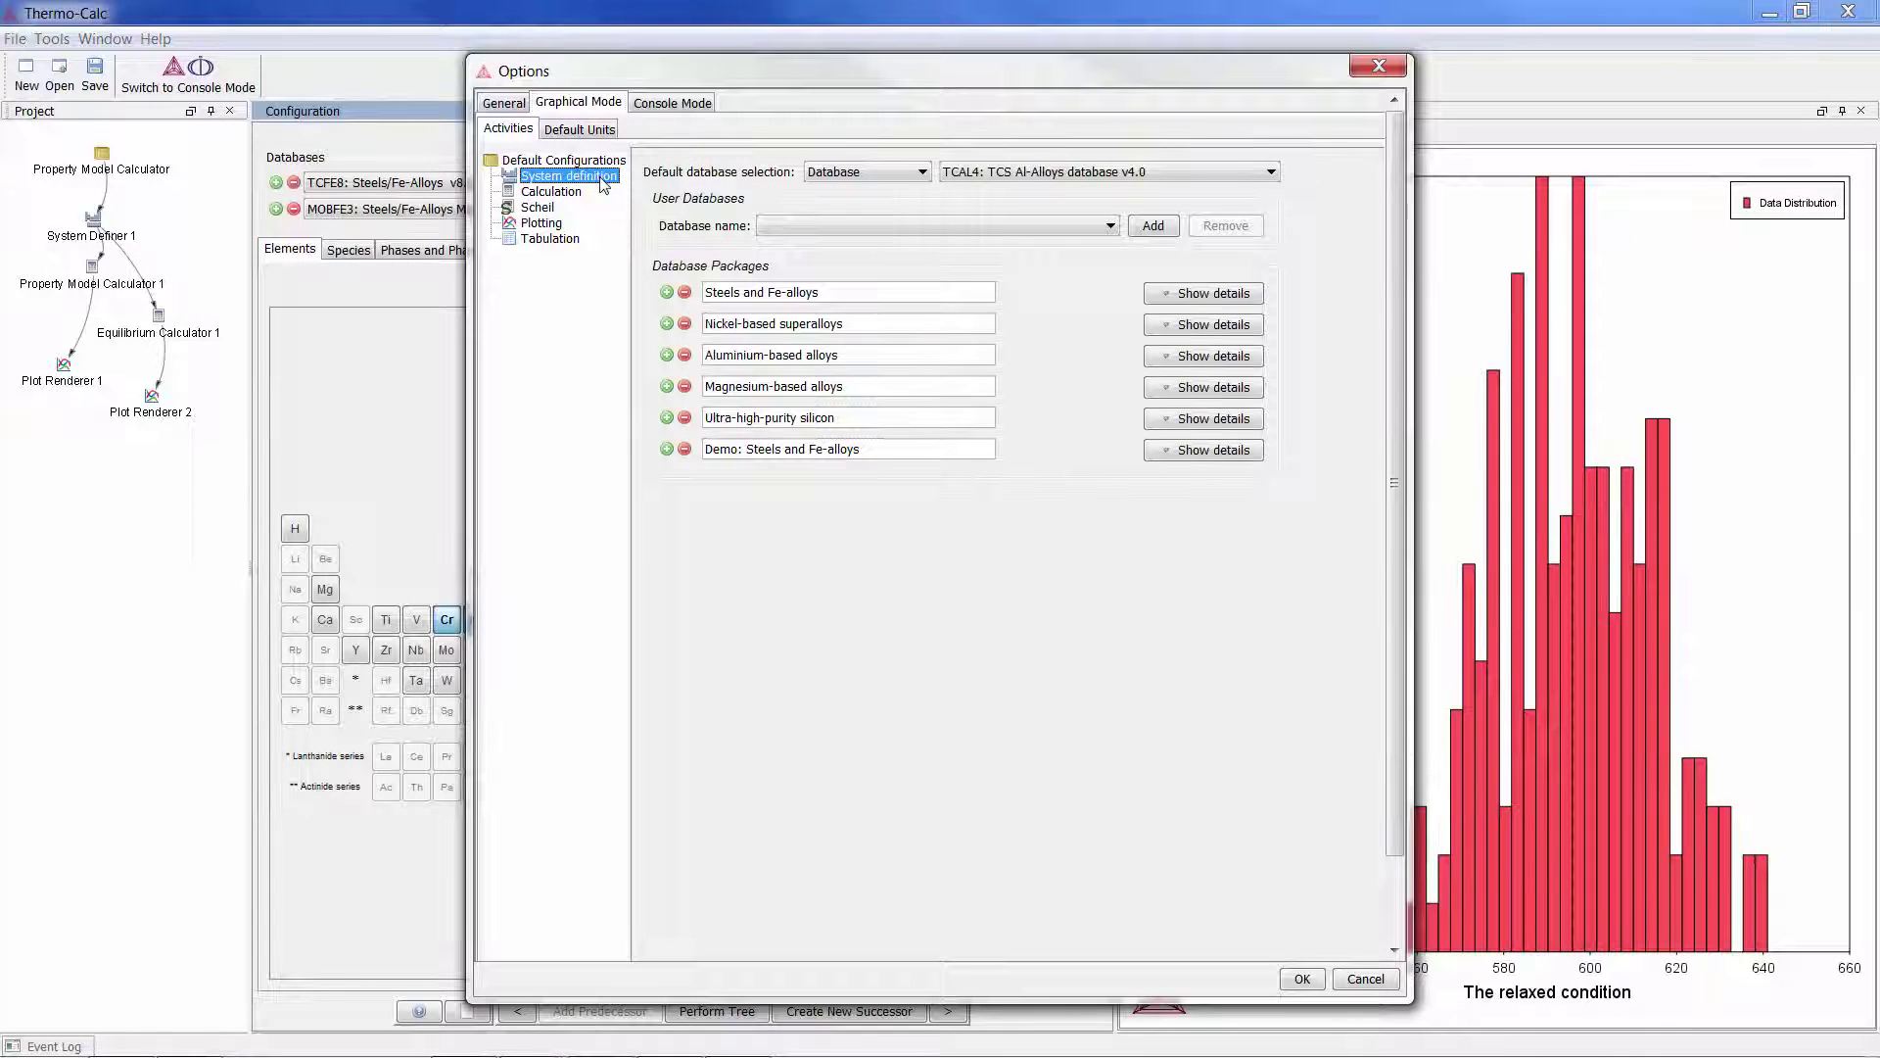
pyautogui.click(1167, 293)
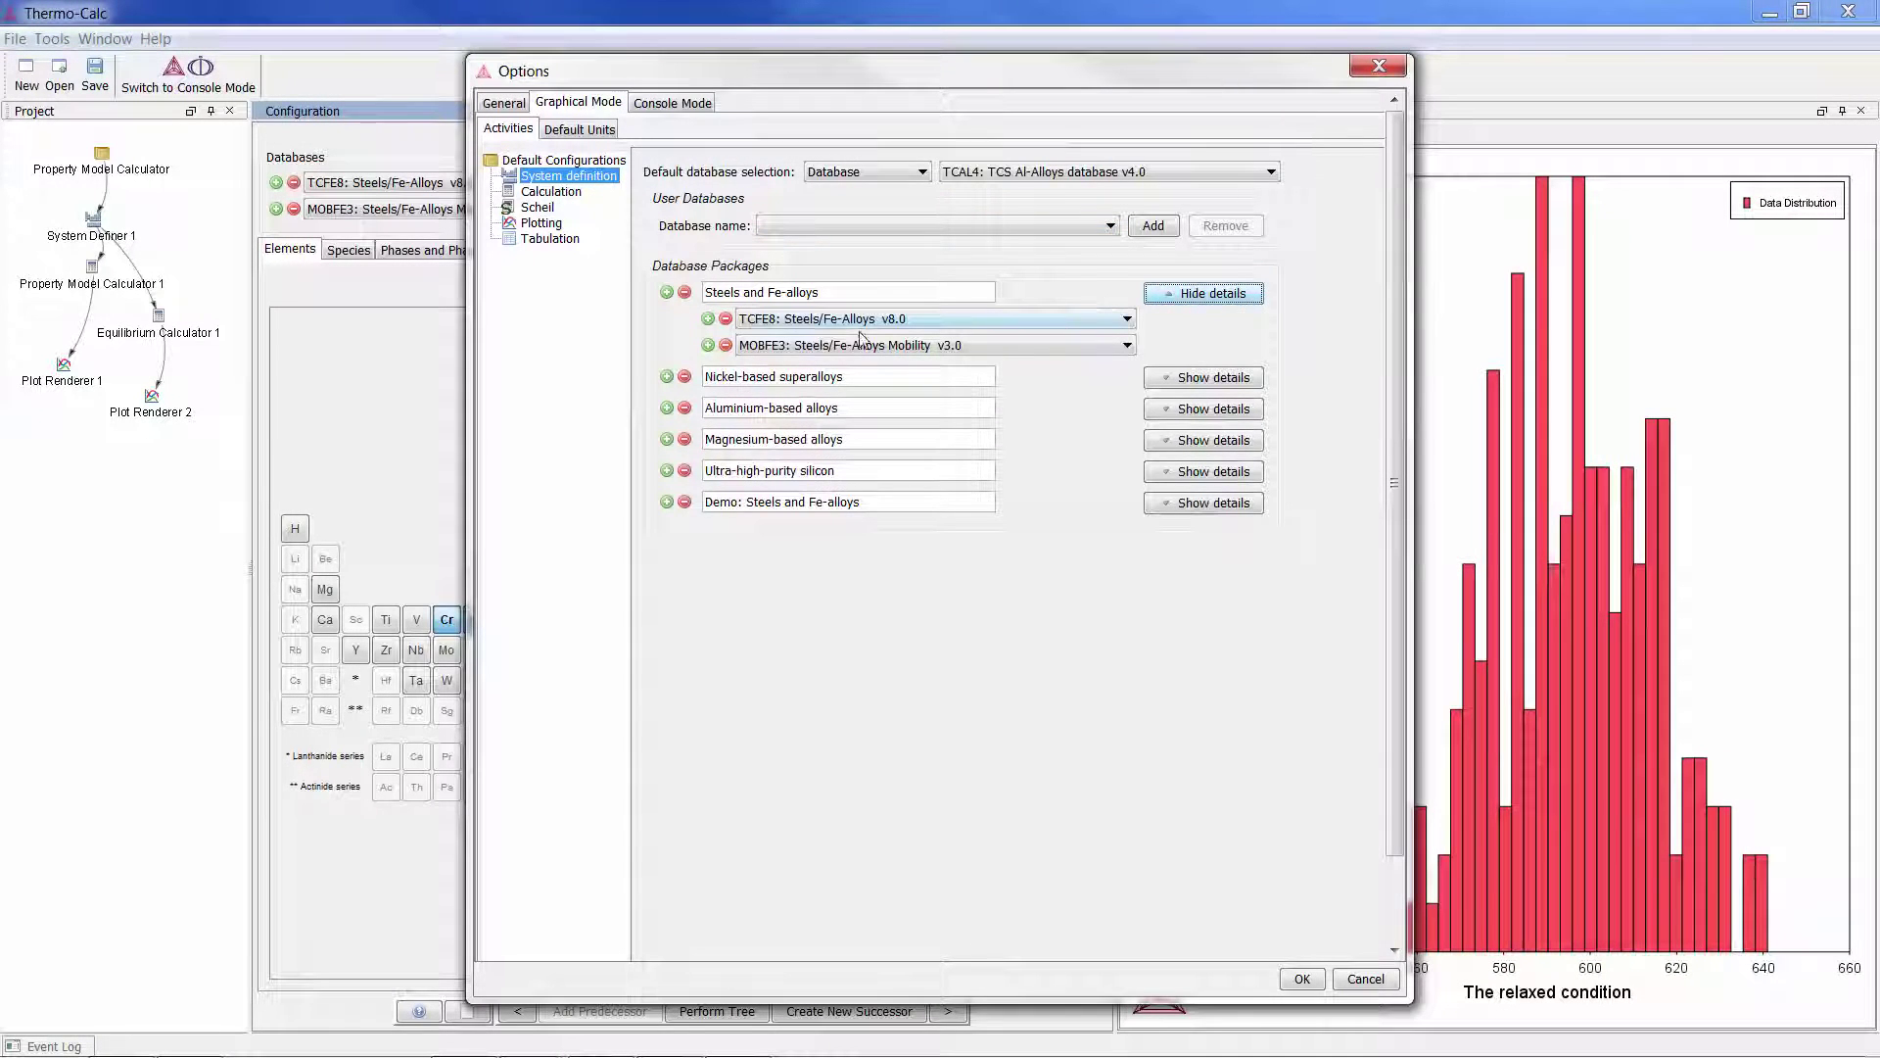
pyautogui.click(727, 347)
pyautogui.click(708, 318)
# Step: Set the default database selection to the Magnesium-based alloys (TCMG4, MOBMG1) package
pyautogui.click(922, 174)
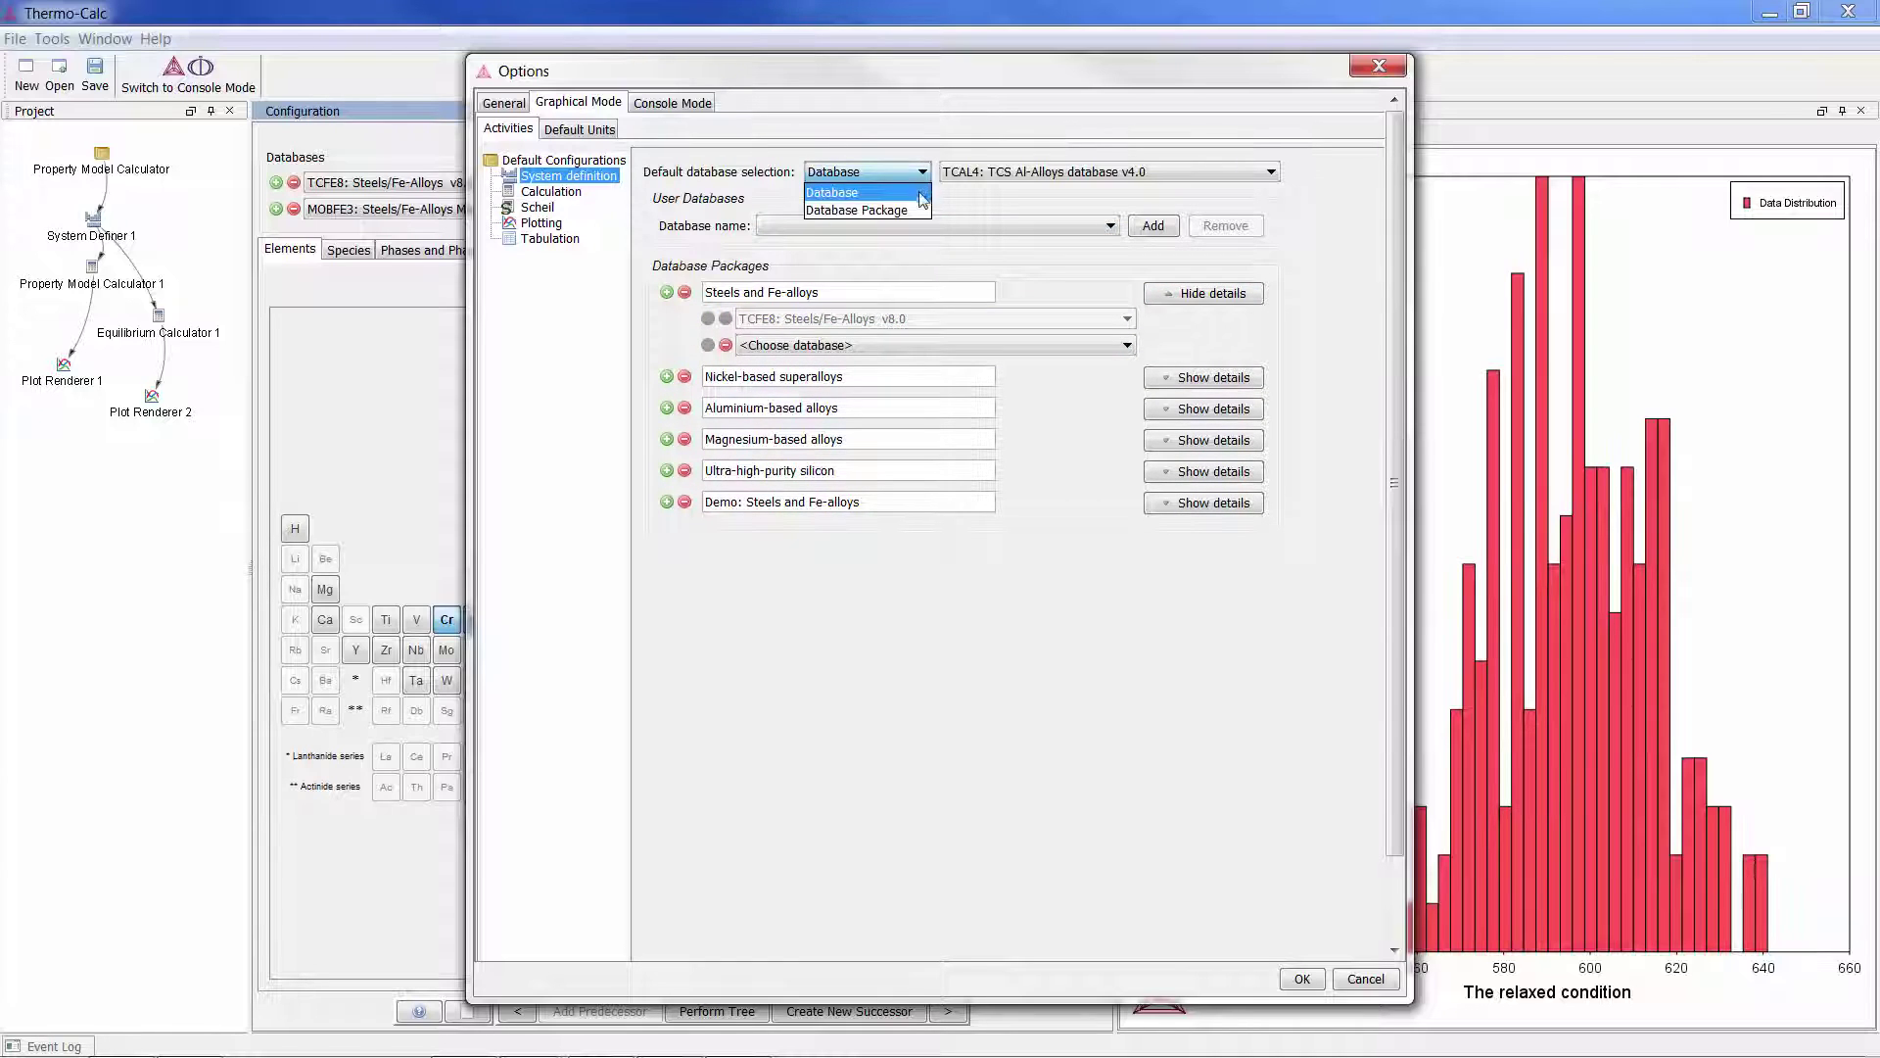
pyautogui.click(928, 210)
pyautogui.click(1230, 174)
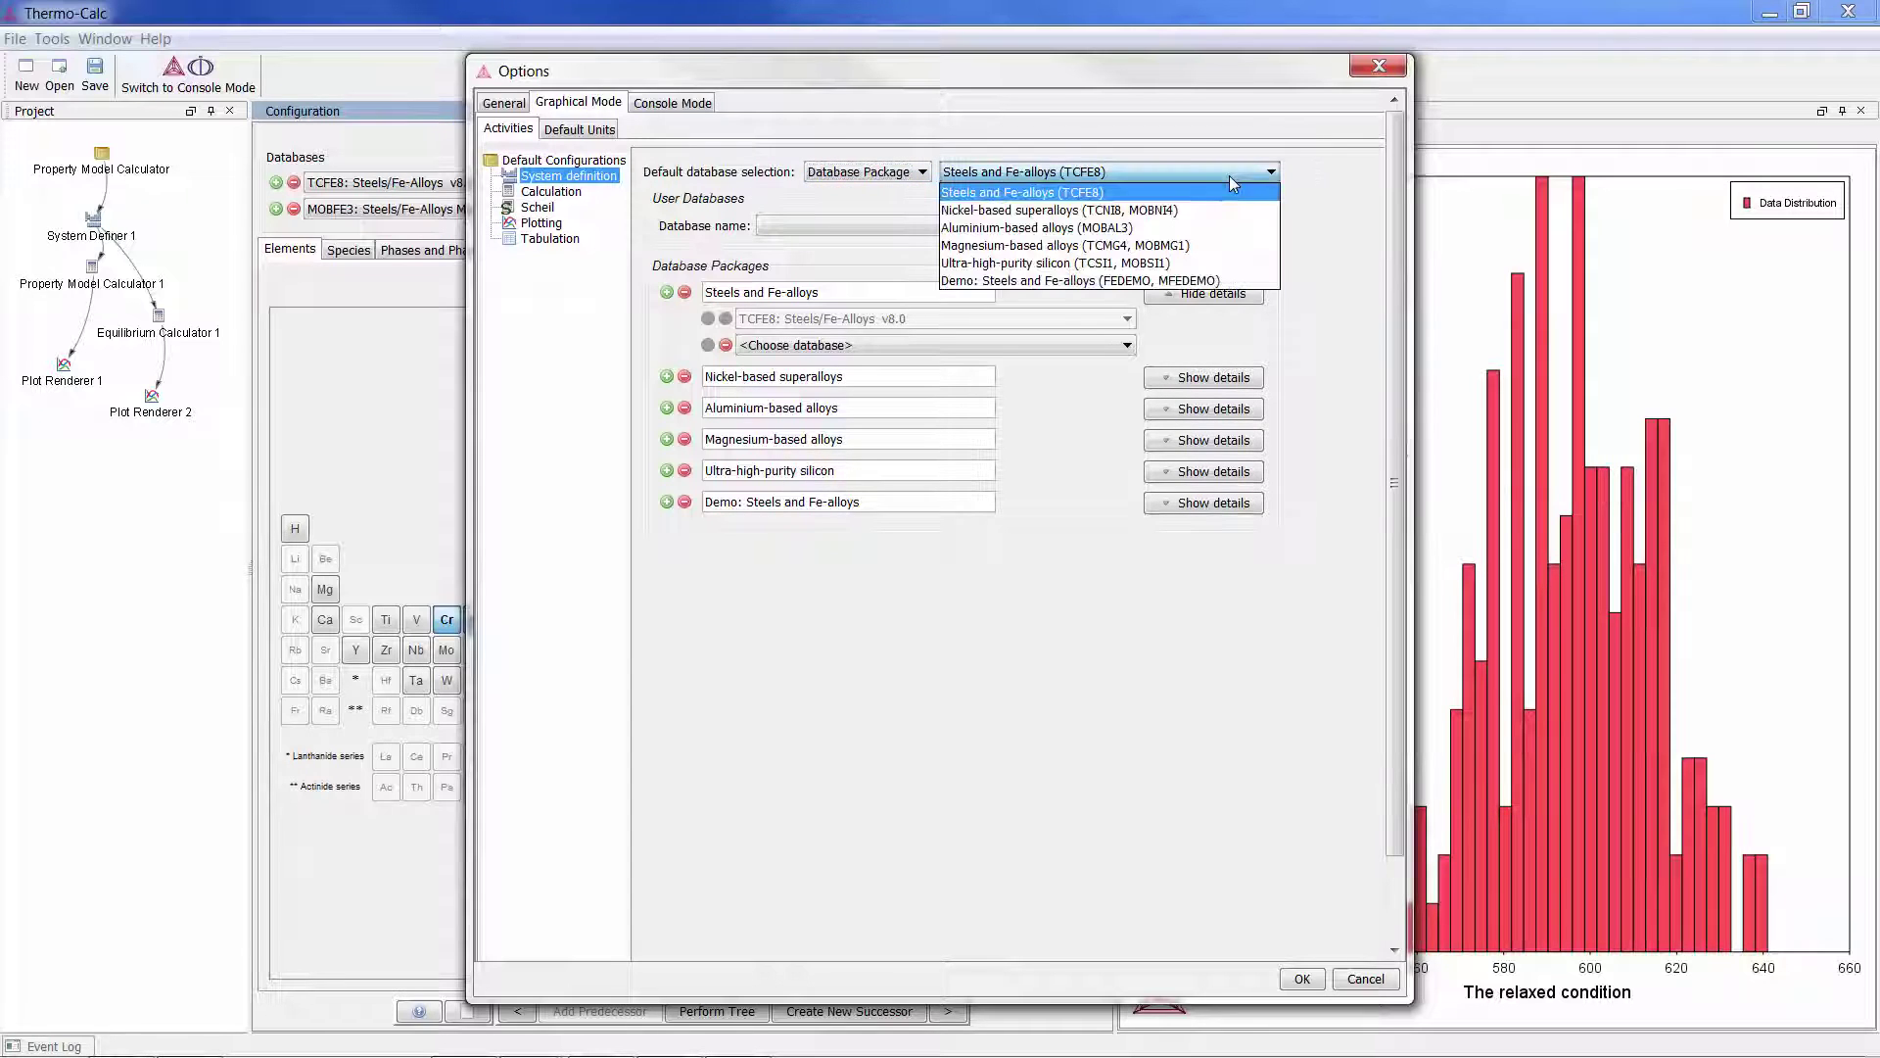
pyautogui.click(1232, 245)
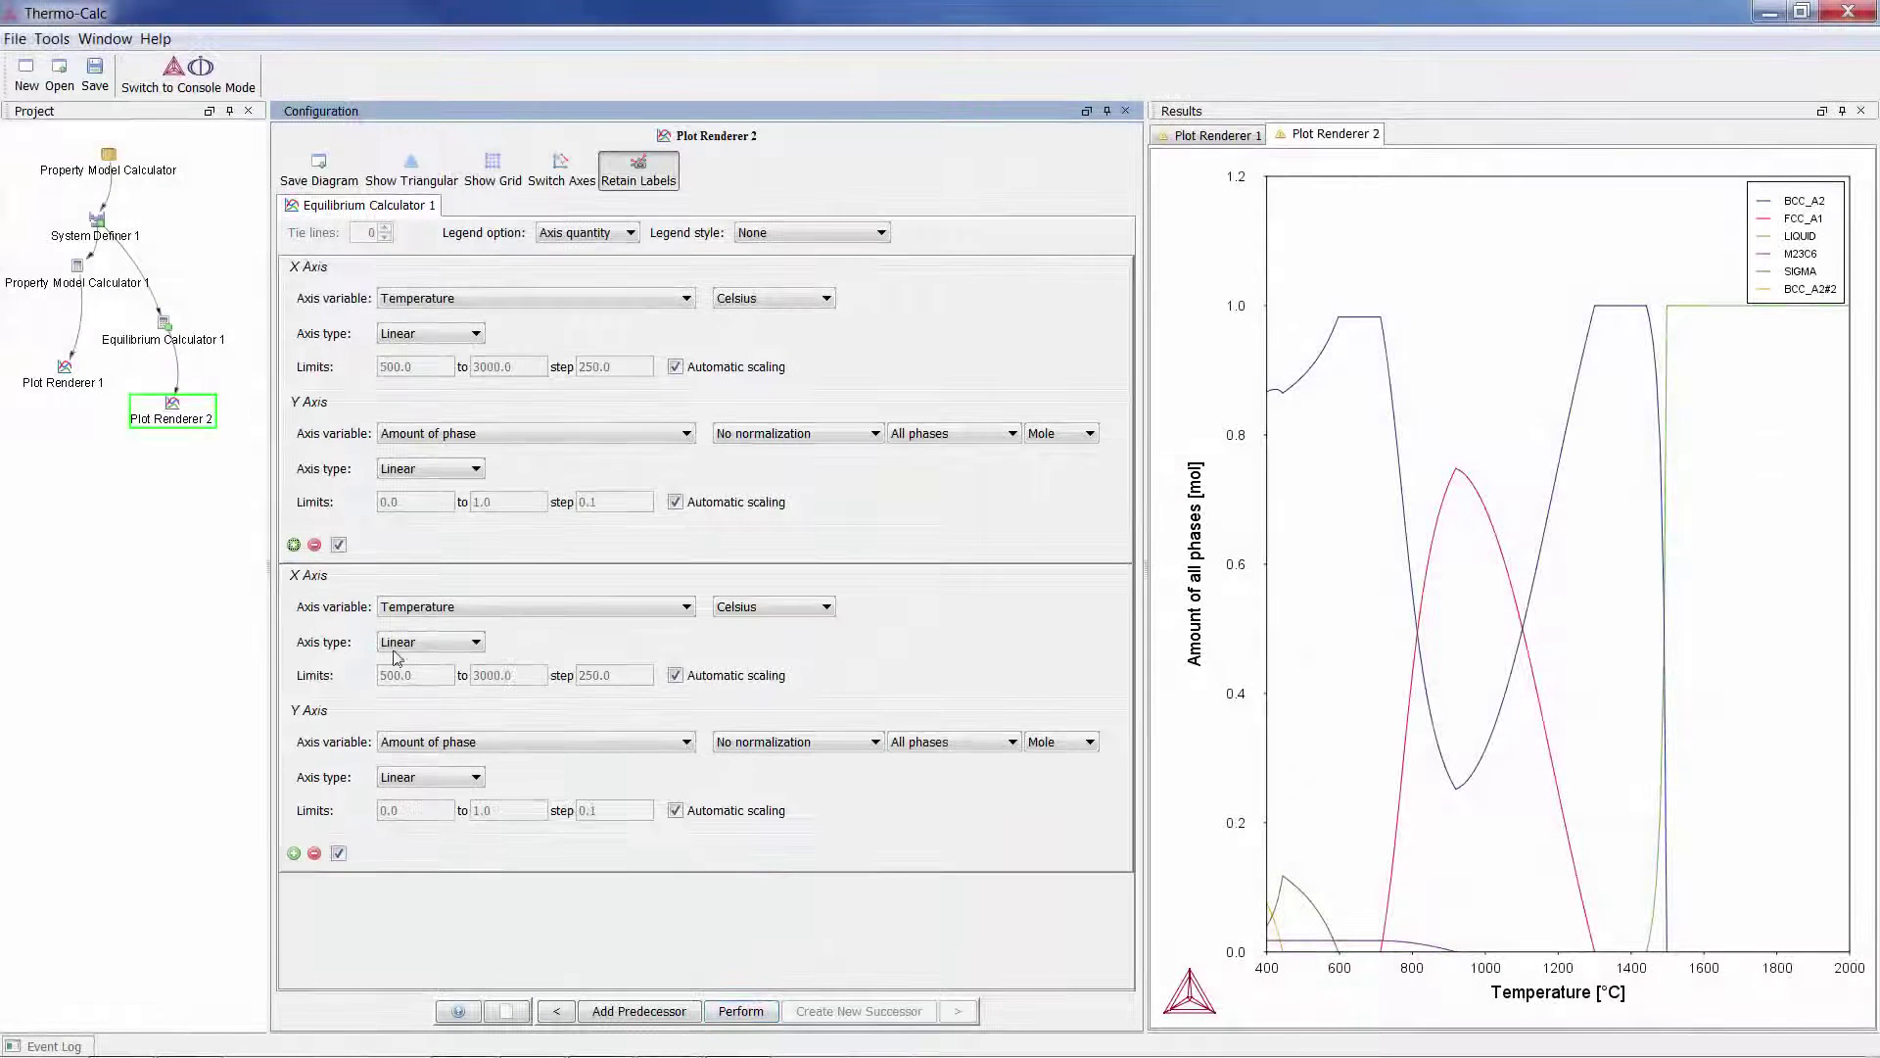
# Step: Plot Volume on the second Y axis and redraw the plot
pyautogui.click(528, 753)
pyautogui.scroll(-3, 529, 823)
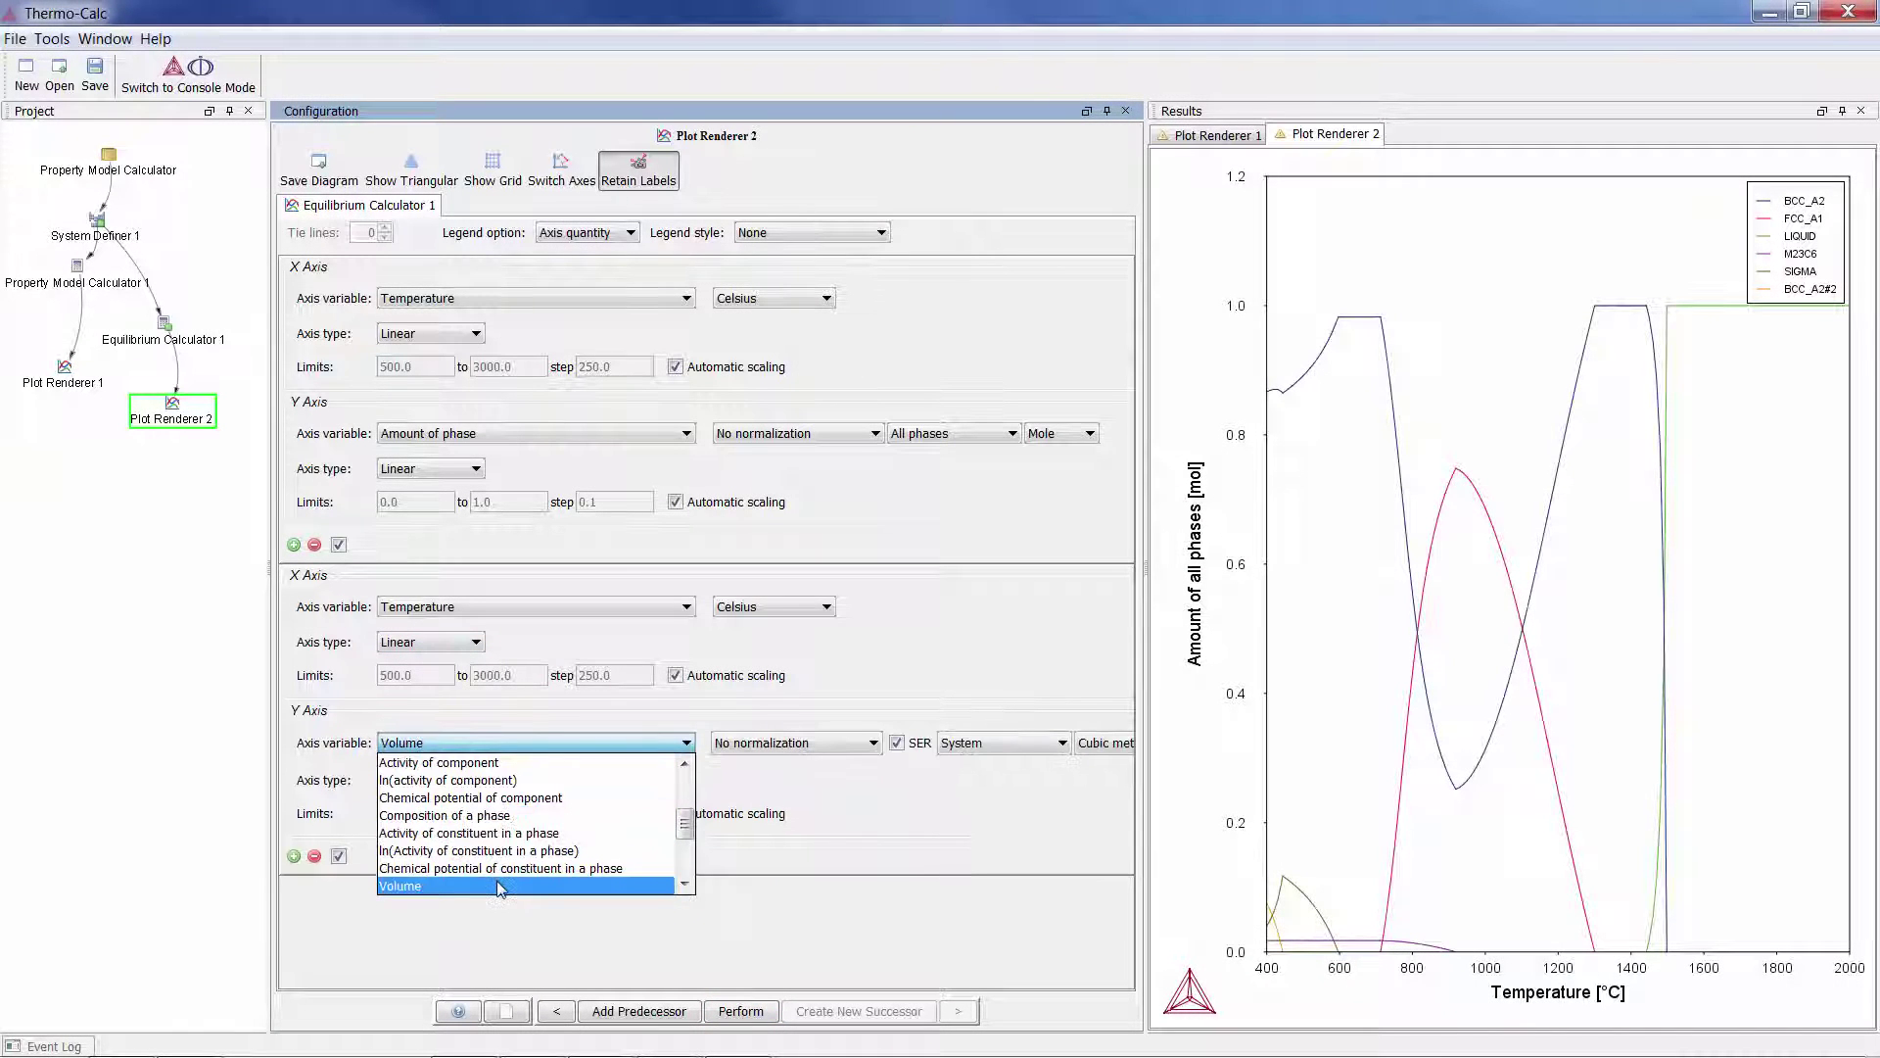
pyautogui.click(504, 887)
pyautogui.click(741, 1010)
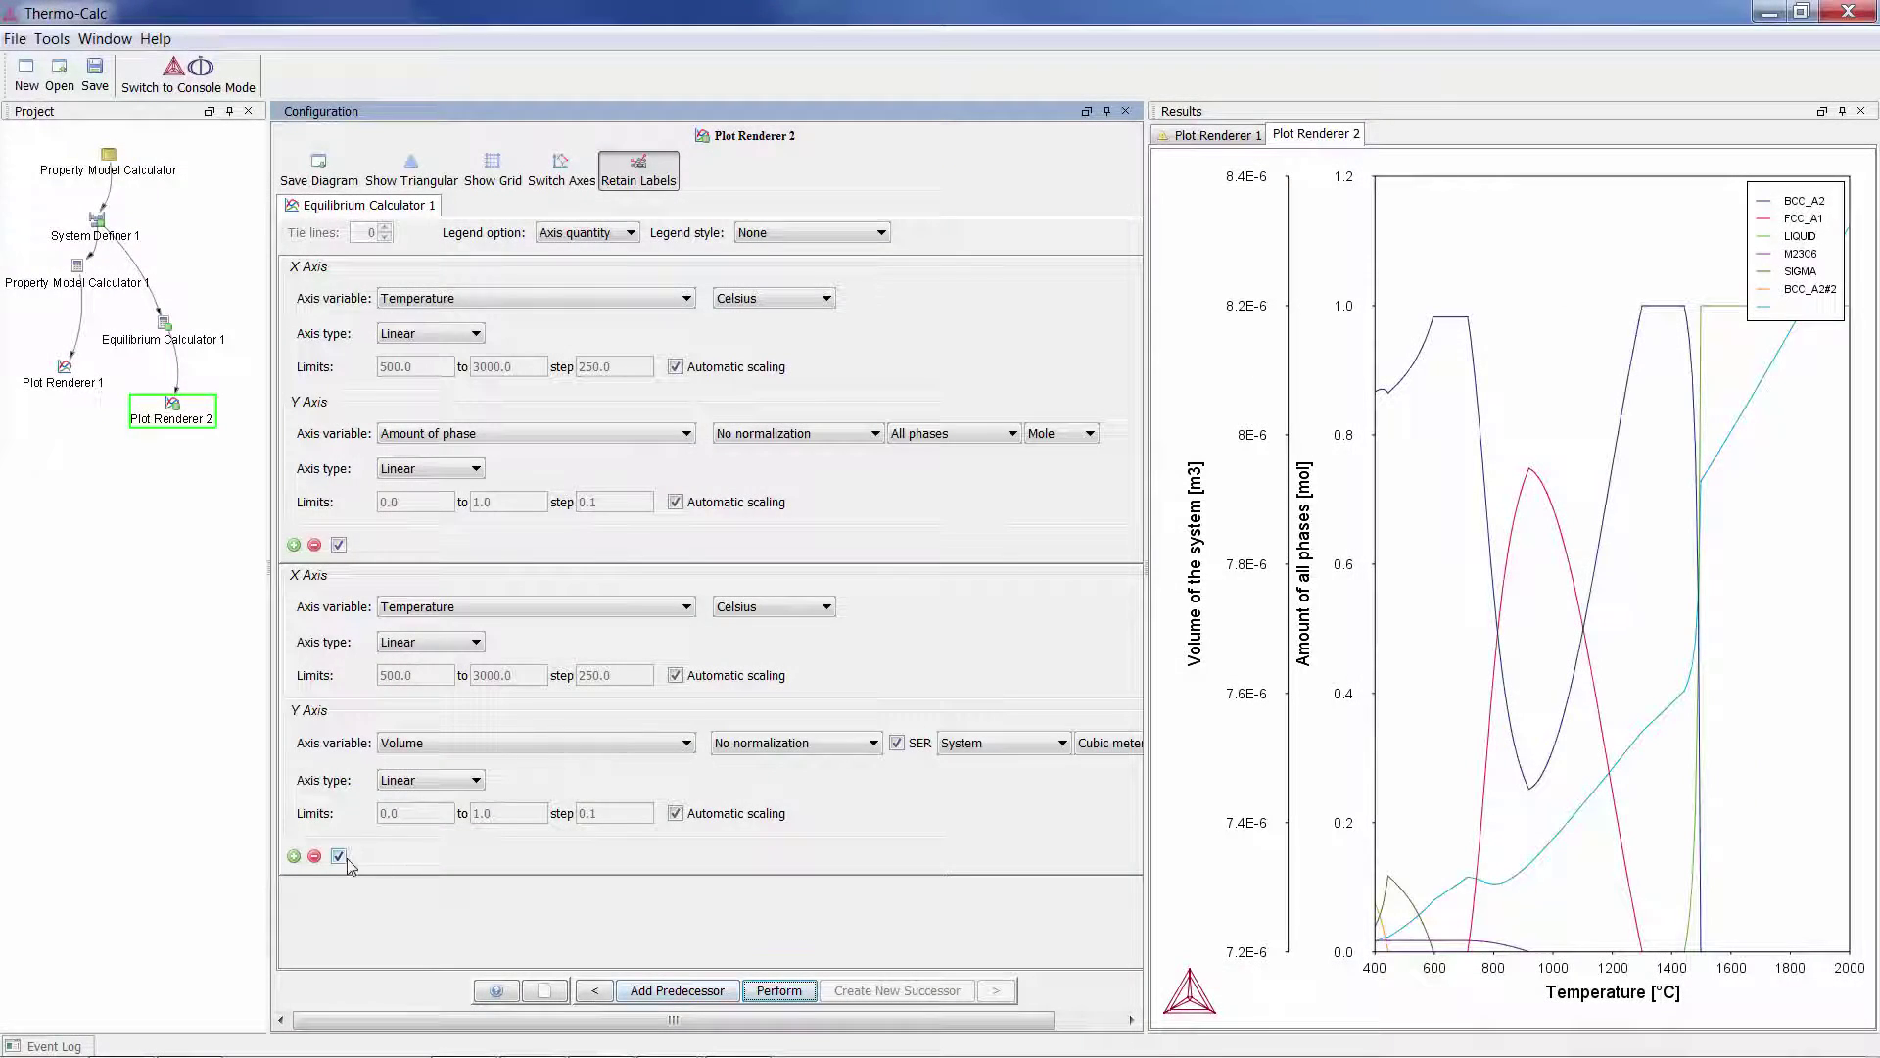
# Step: Toggle the second and first axis sets off and back on
pyautogui.click(340, 858)
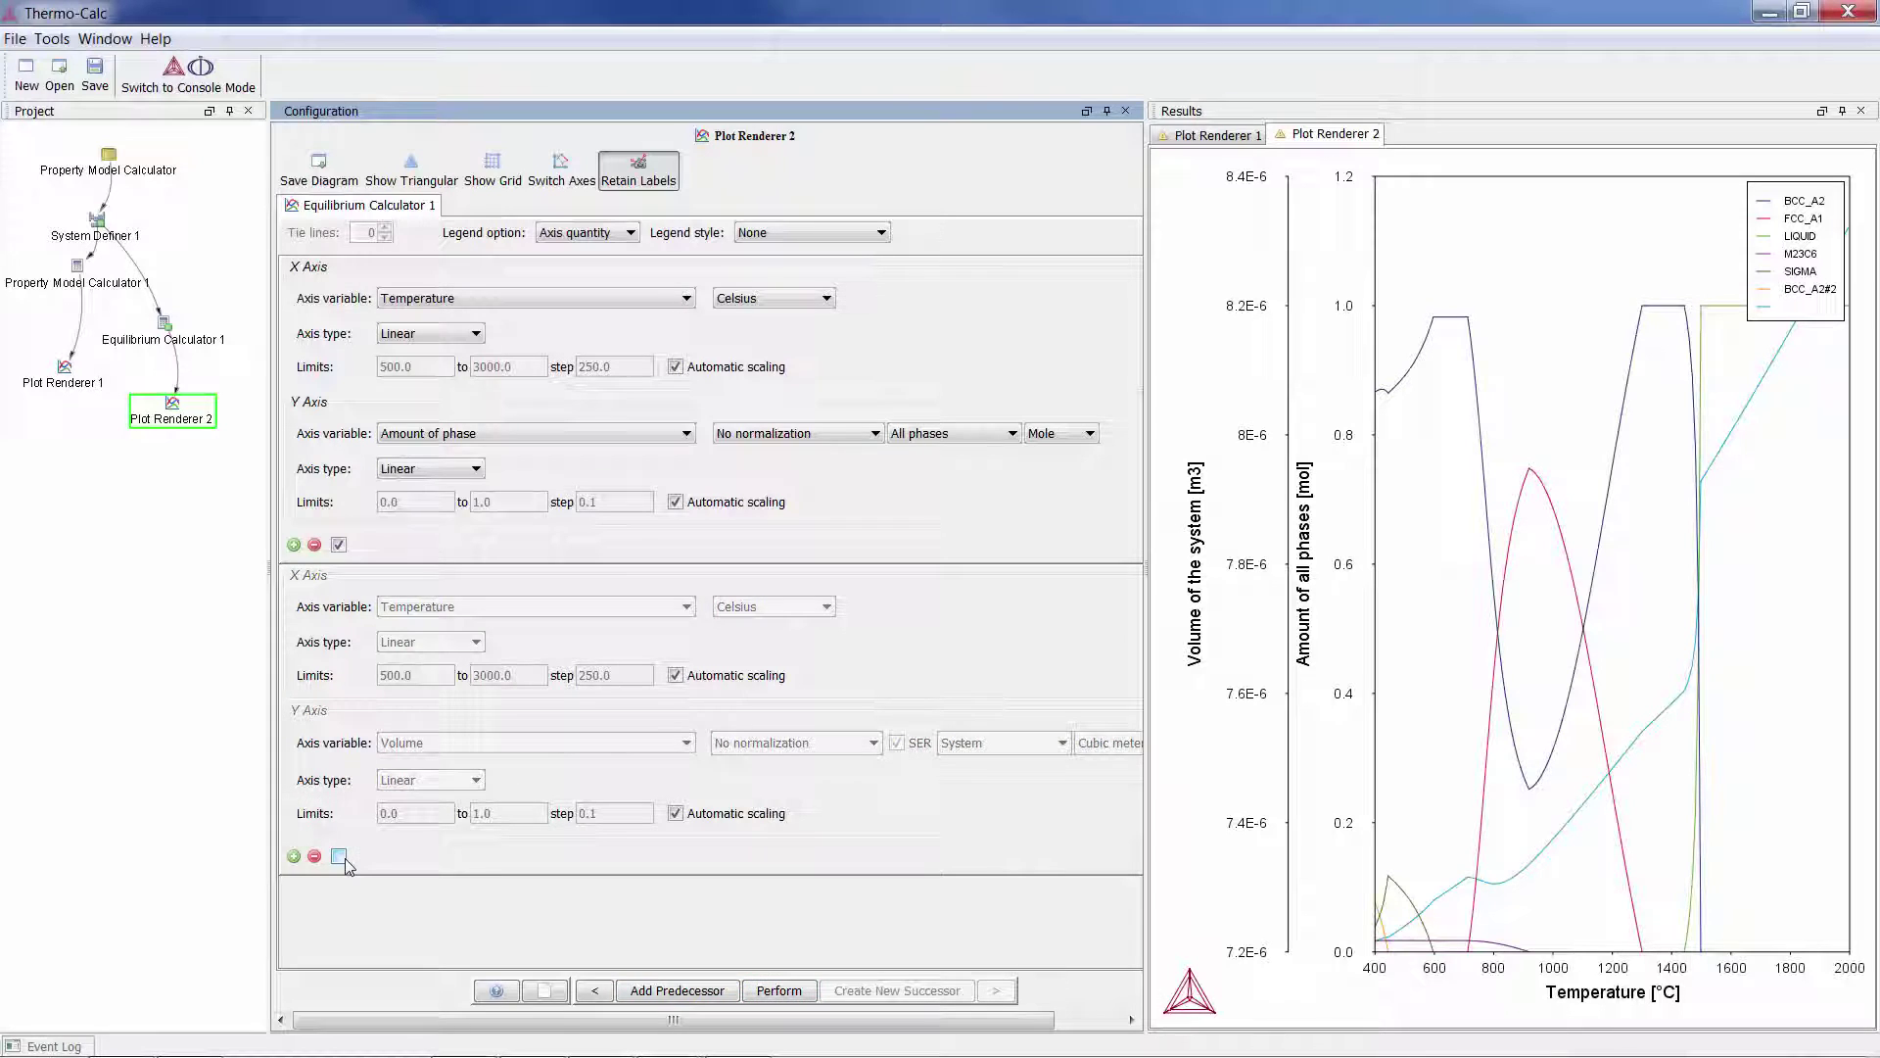
pyautogui.click(340, 856)
pyautogui.click(339, 545)
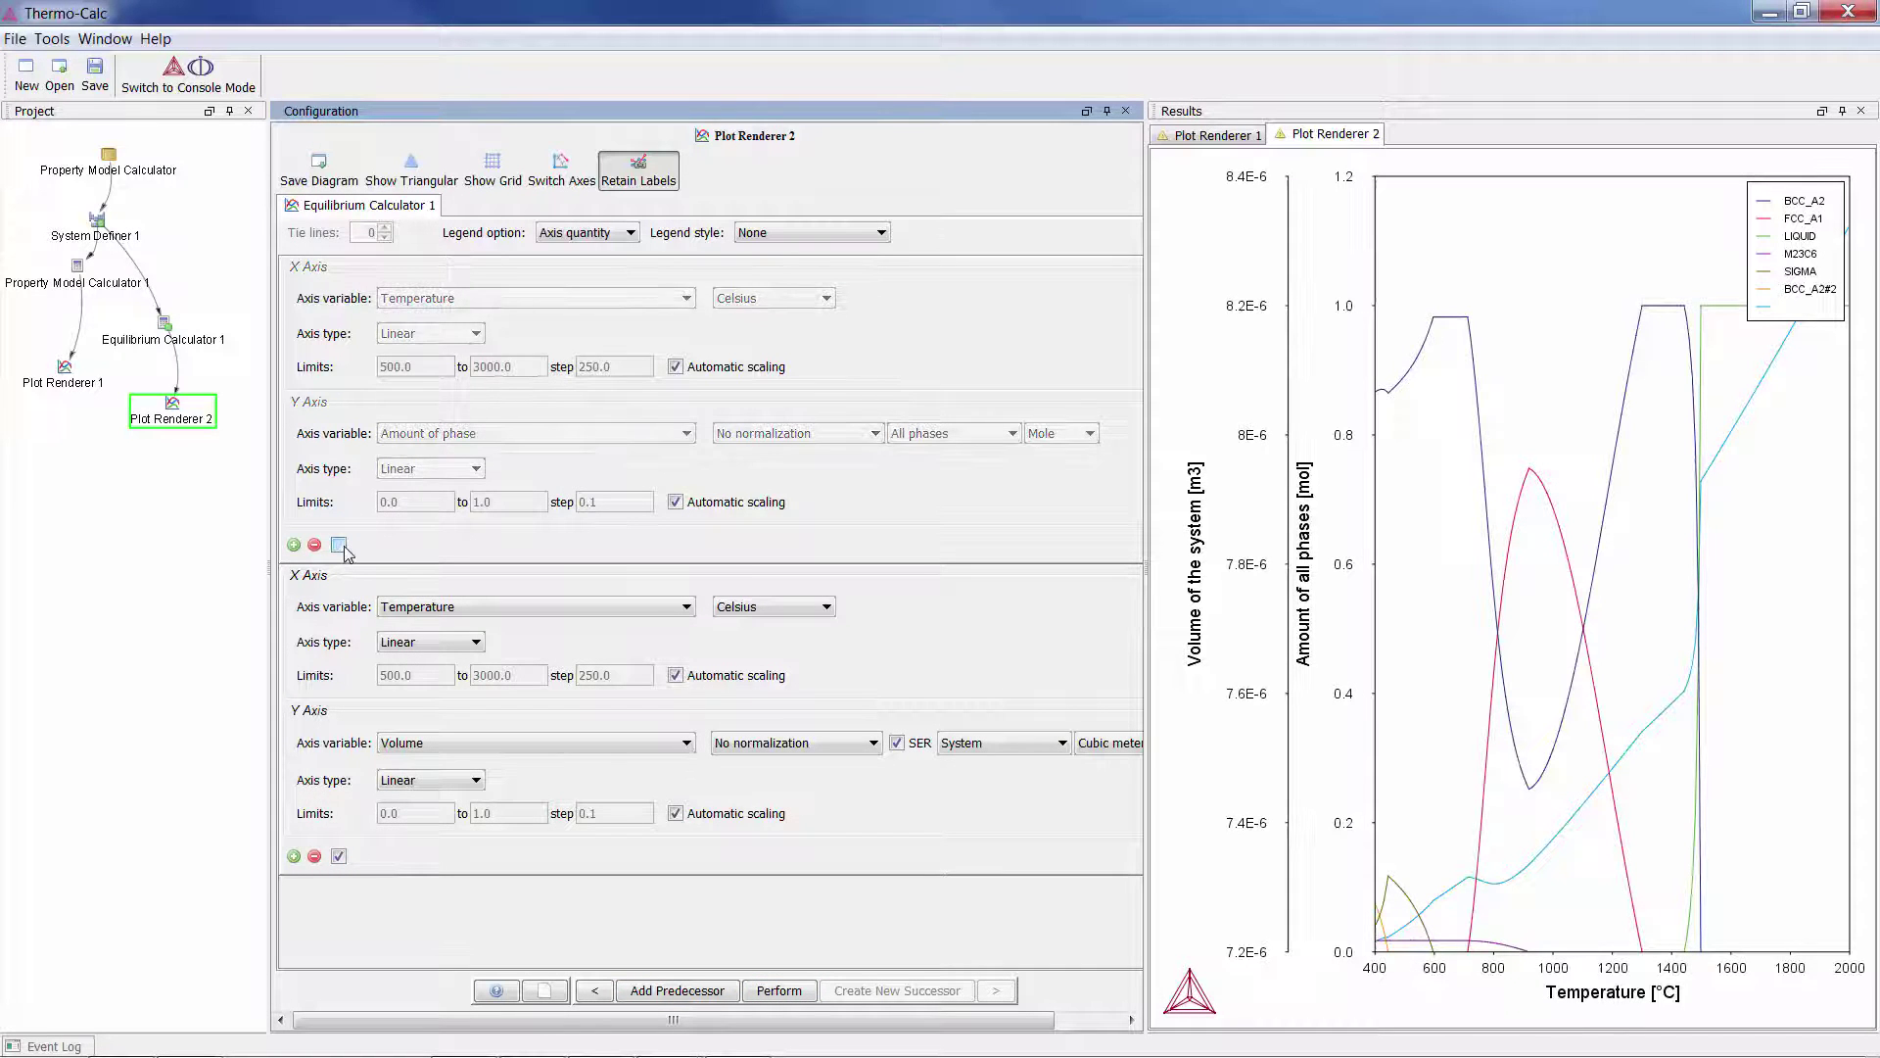
pyautogui.click(339, 544)
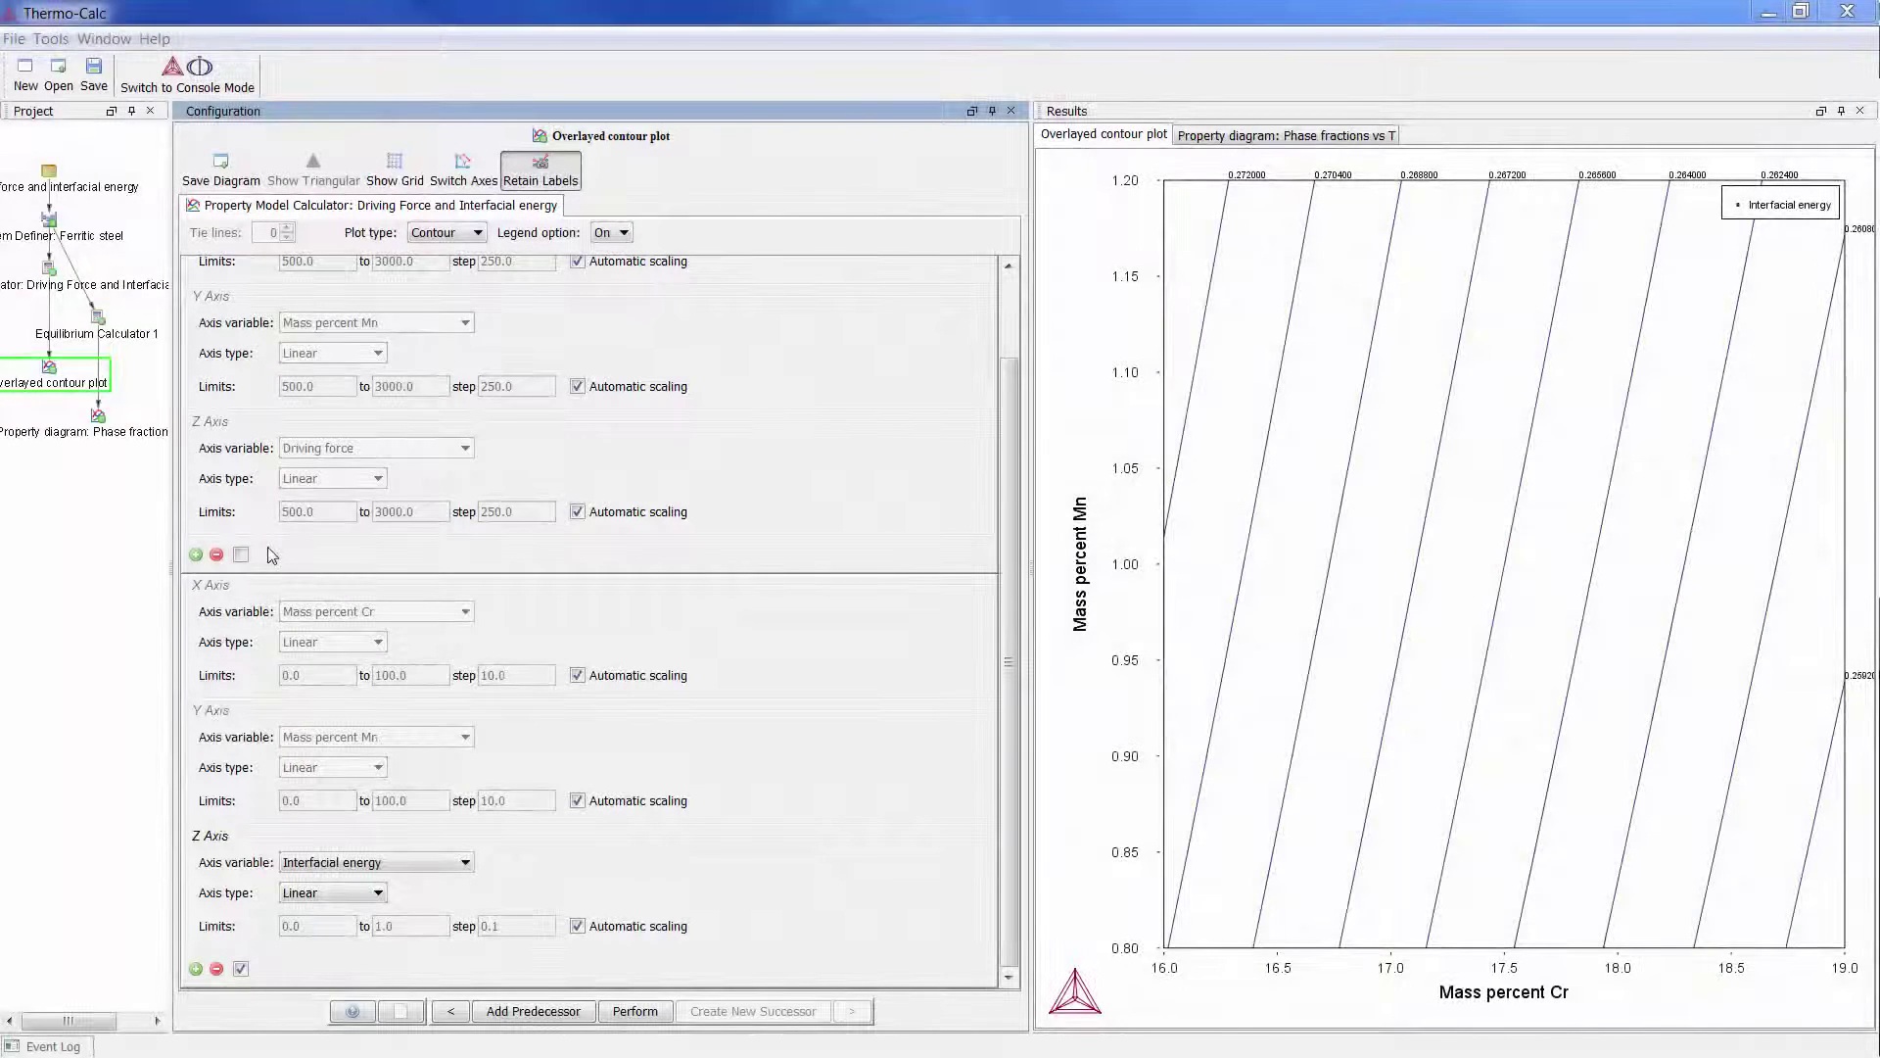
# Step: Enable the driving force contour set, keeping Driving force and Interfacial energy as Z-axis quantities
pyautogui.click(241, 555)
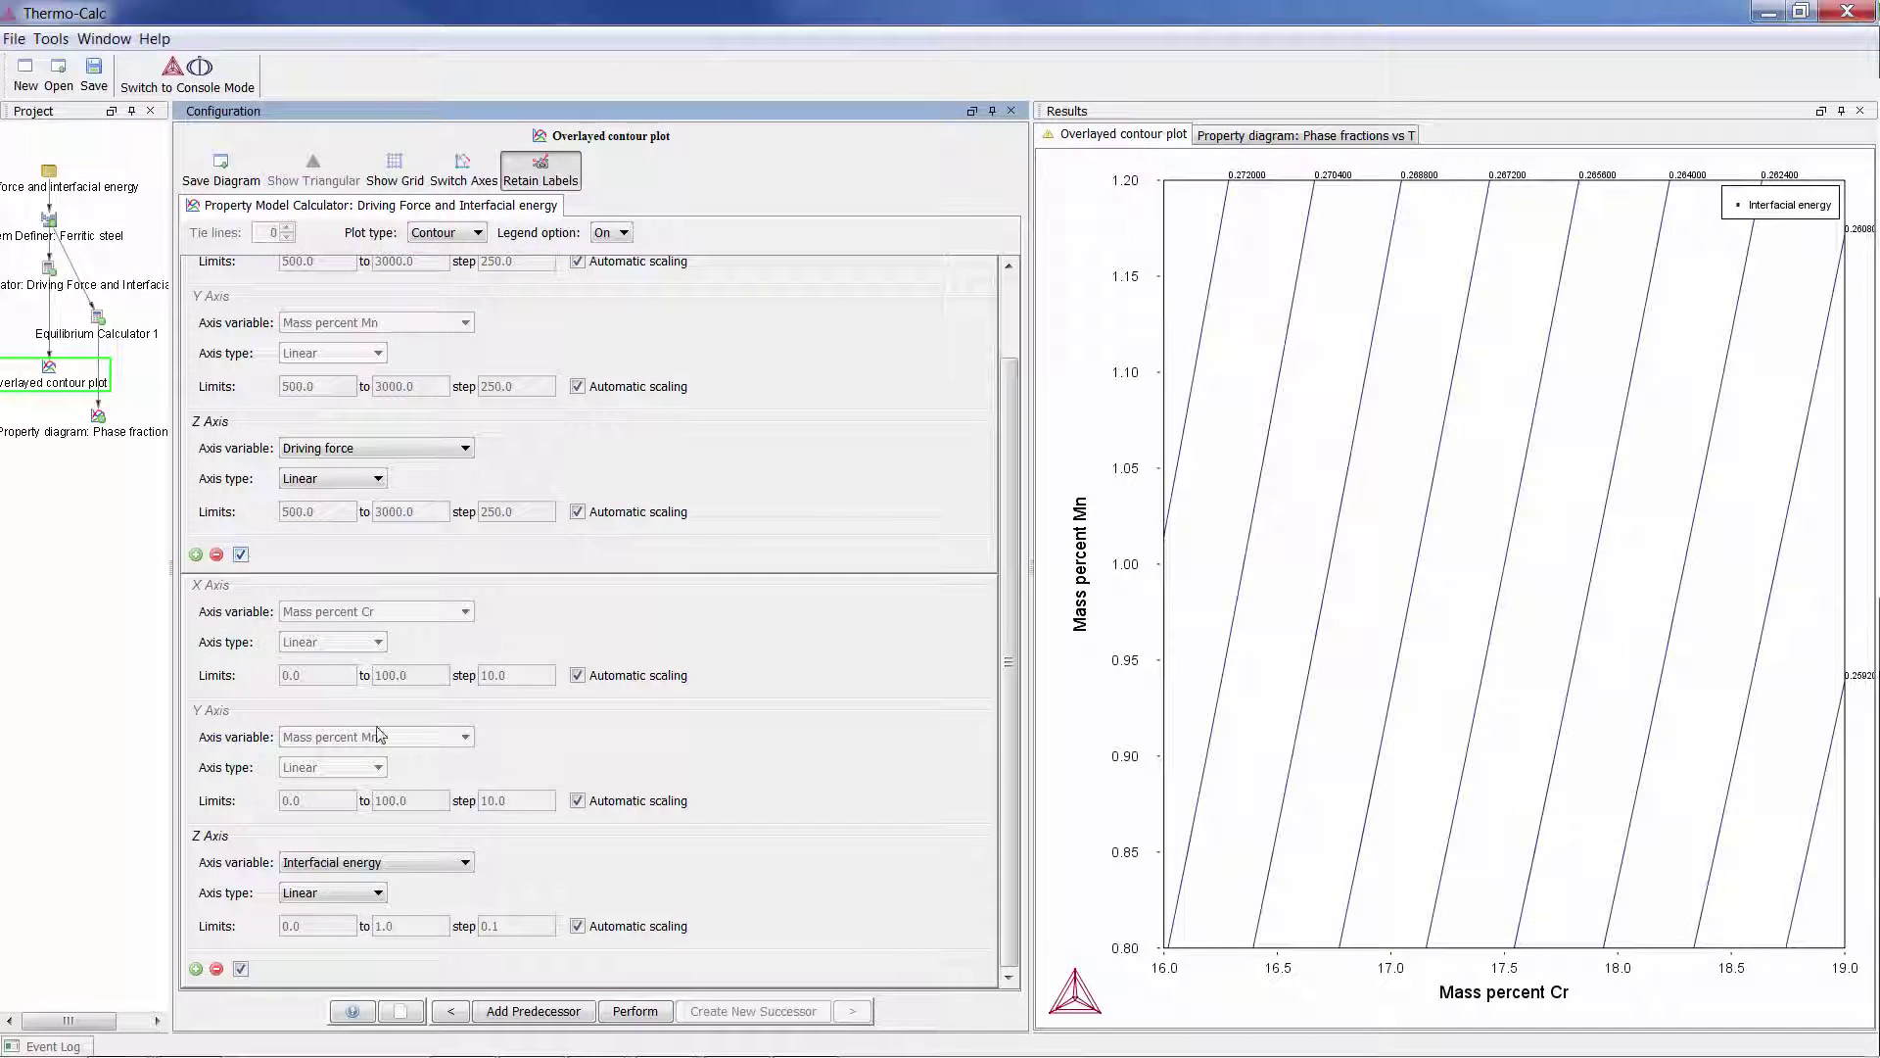
pyautogui.click(453, 864)
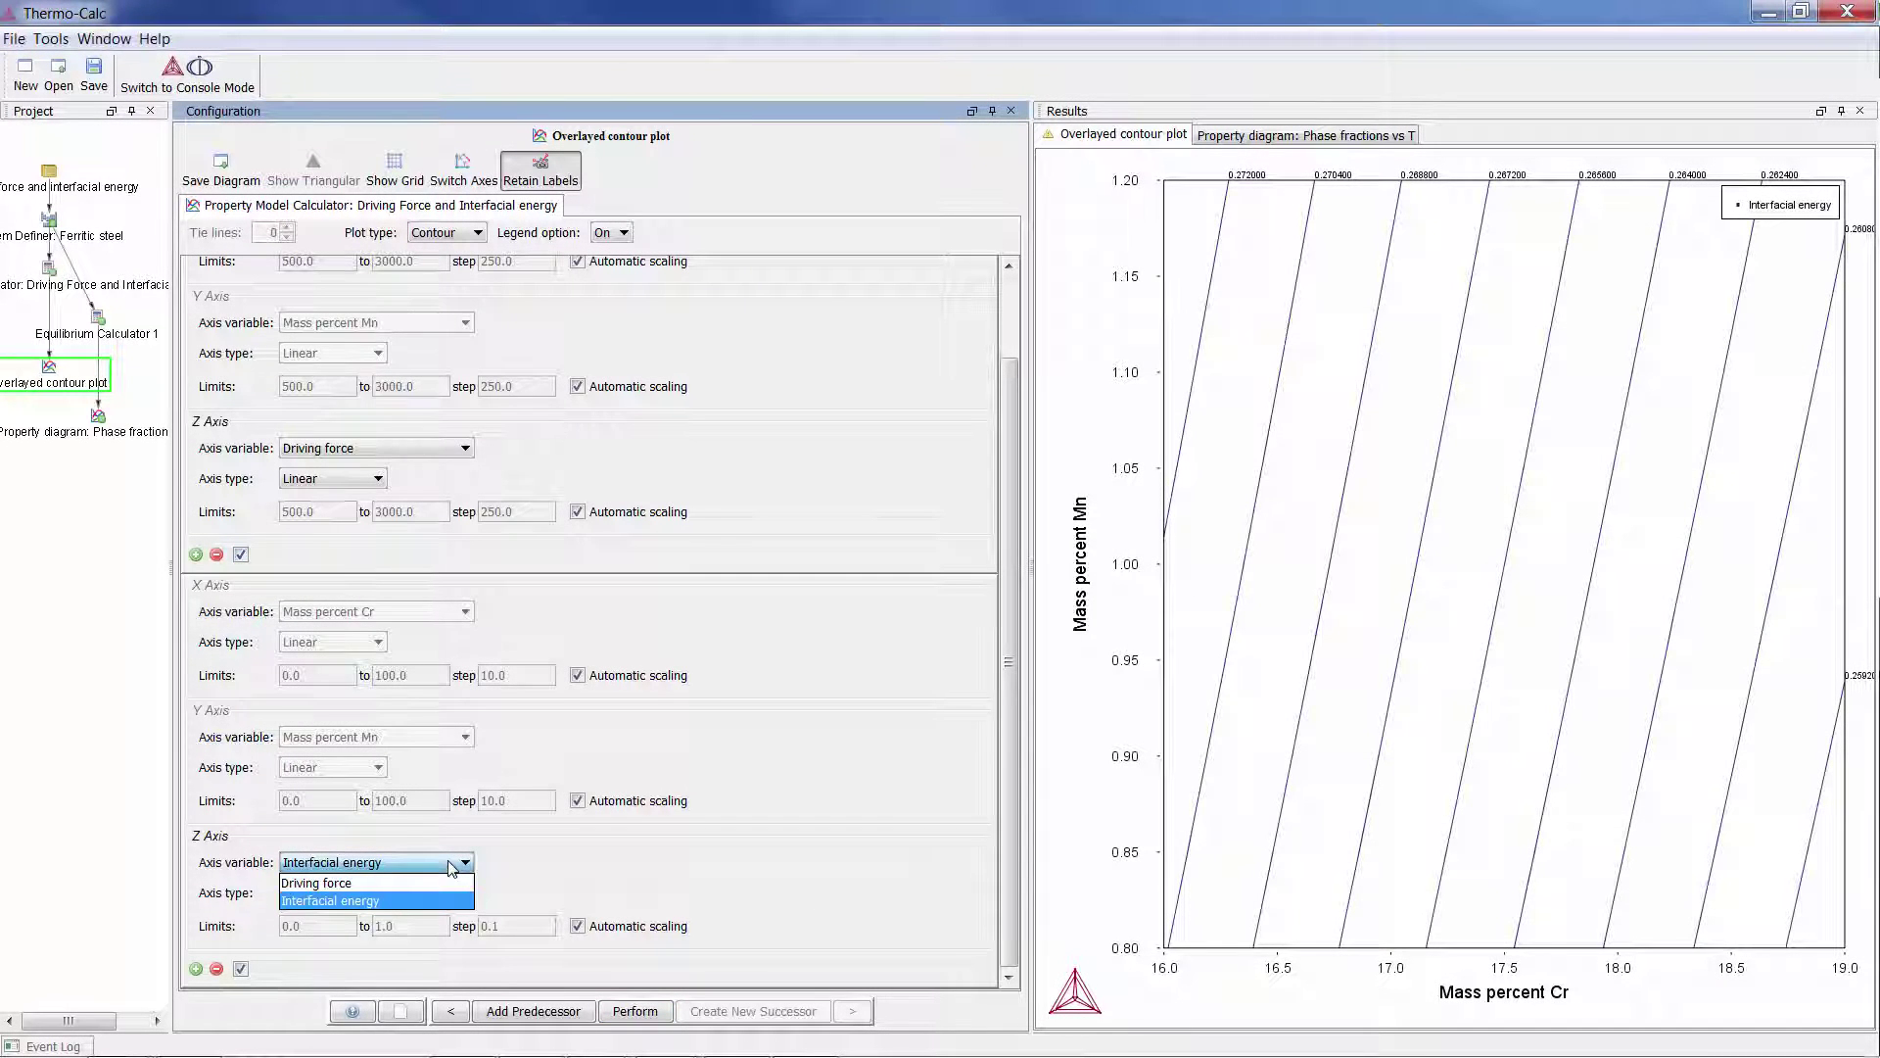
pyautogui.click(453, 864)
pyautogui.click(460, 451)
pyautogui.click(459, 453)
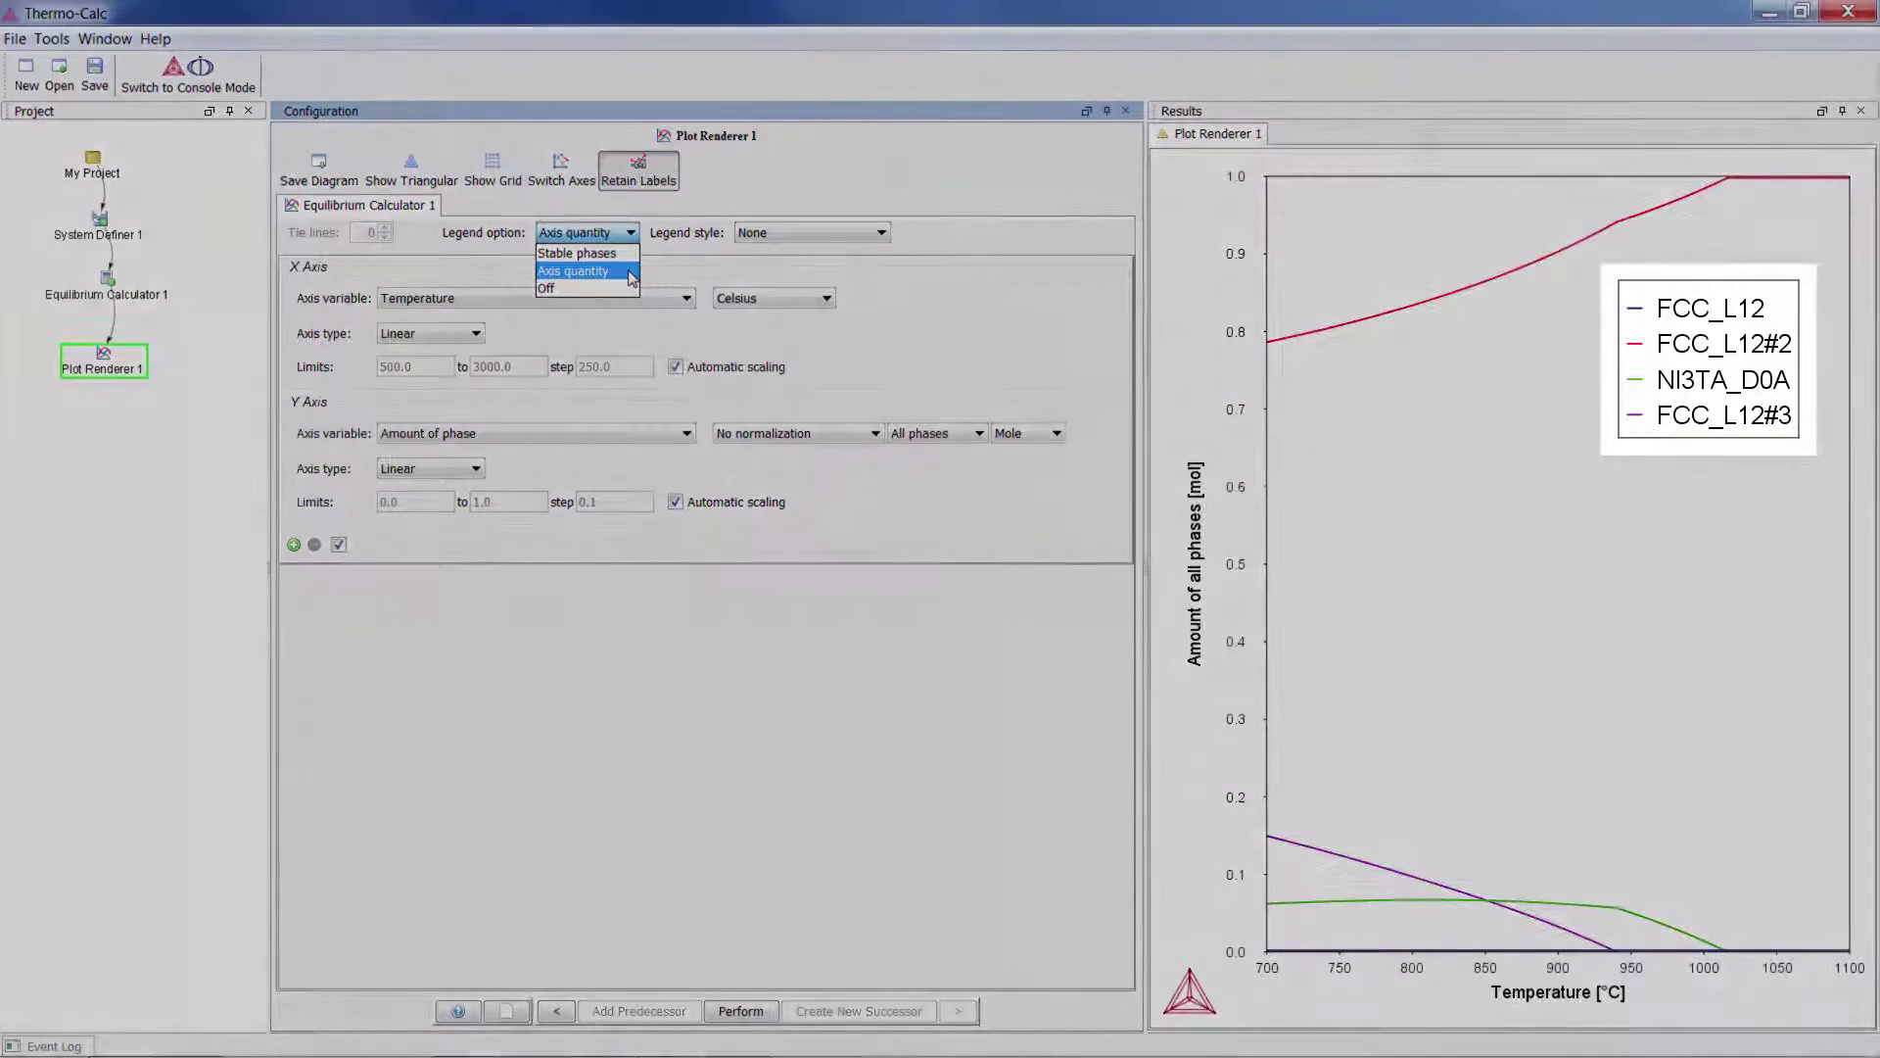
# Step: Keep the Axis quantity legend option and set Legend style to All
pyautogui.click(630, 272)
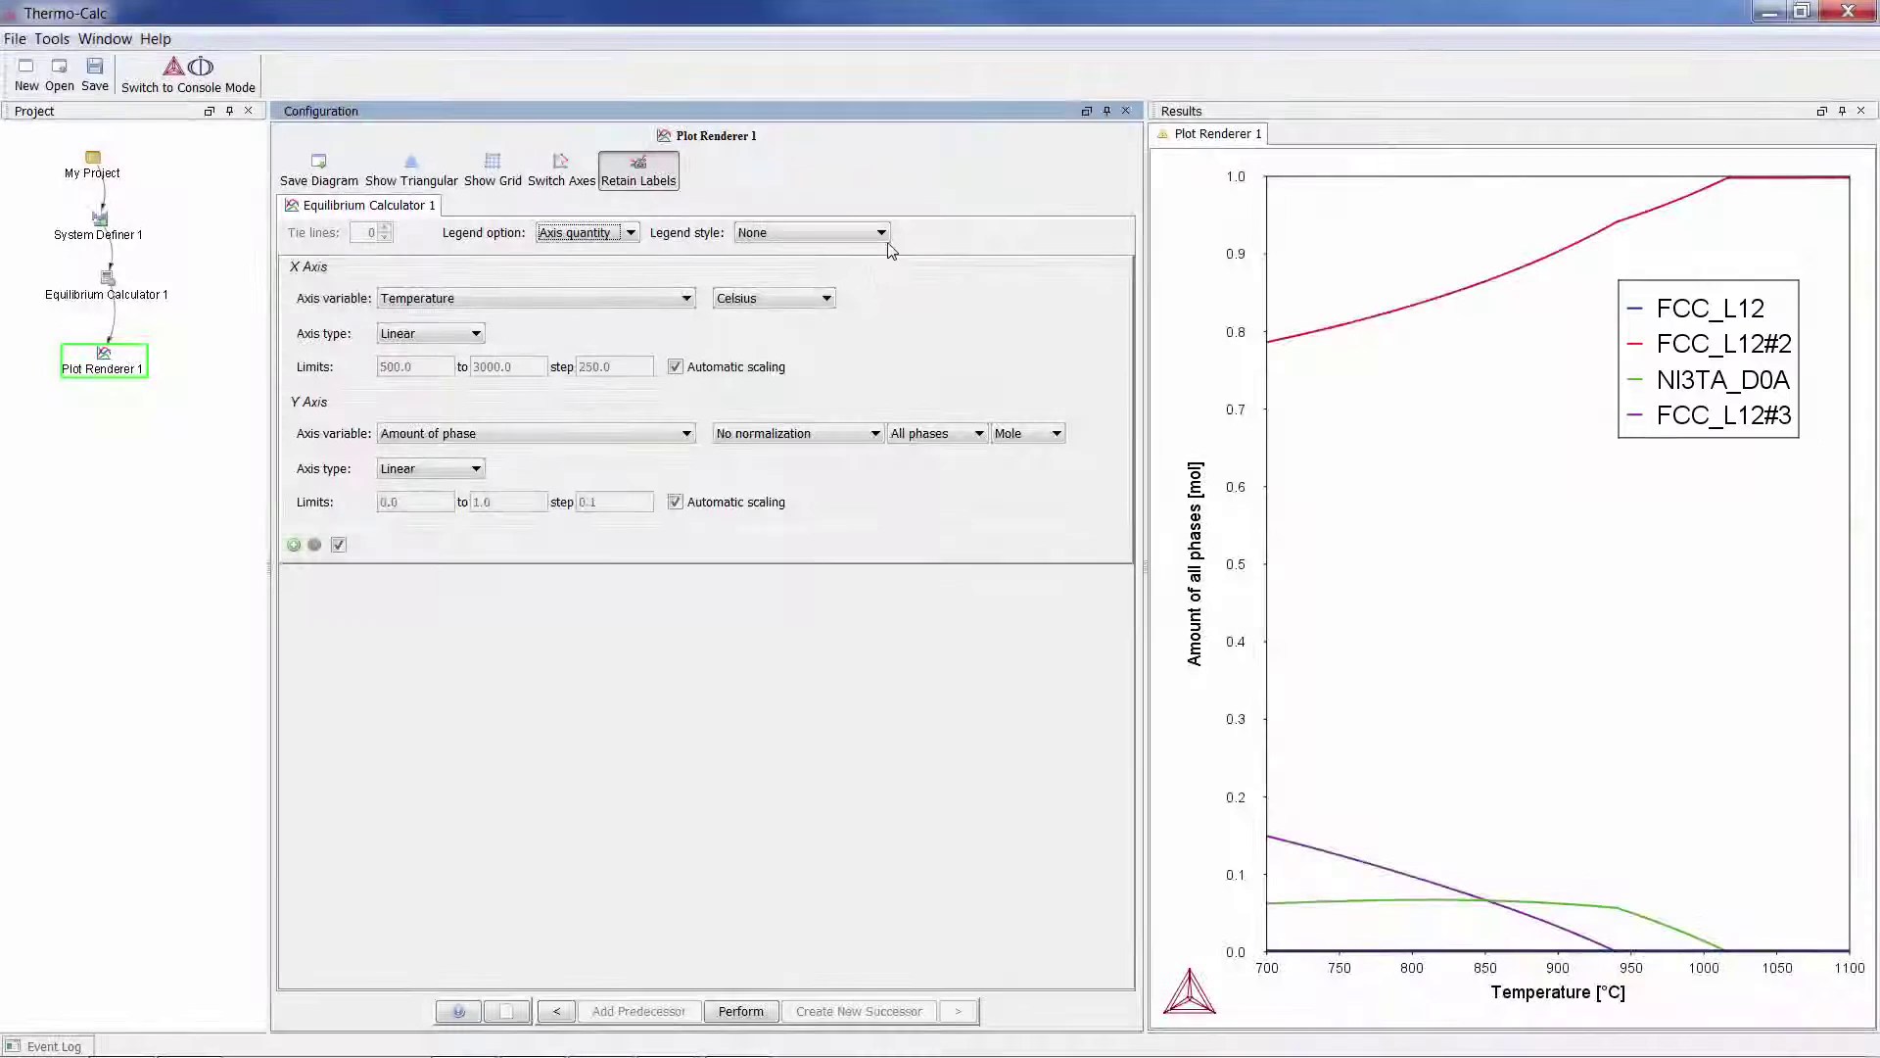
pyautogui.click(882, 233)
pyautogui.click(878, 270)
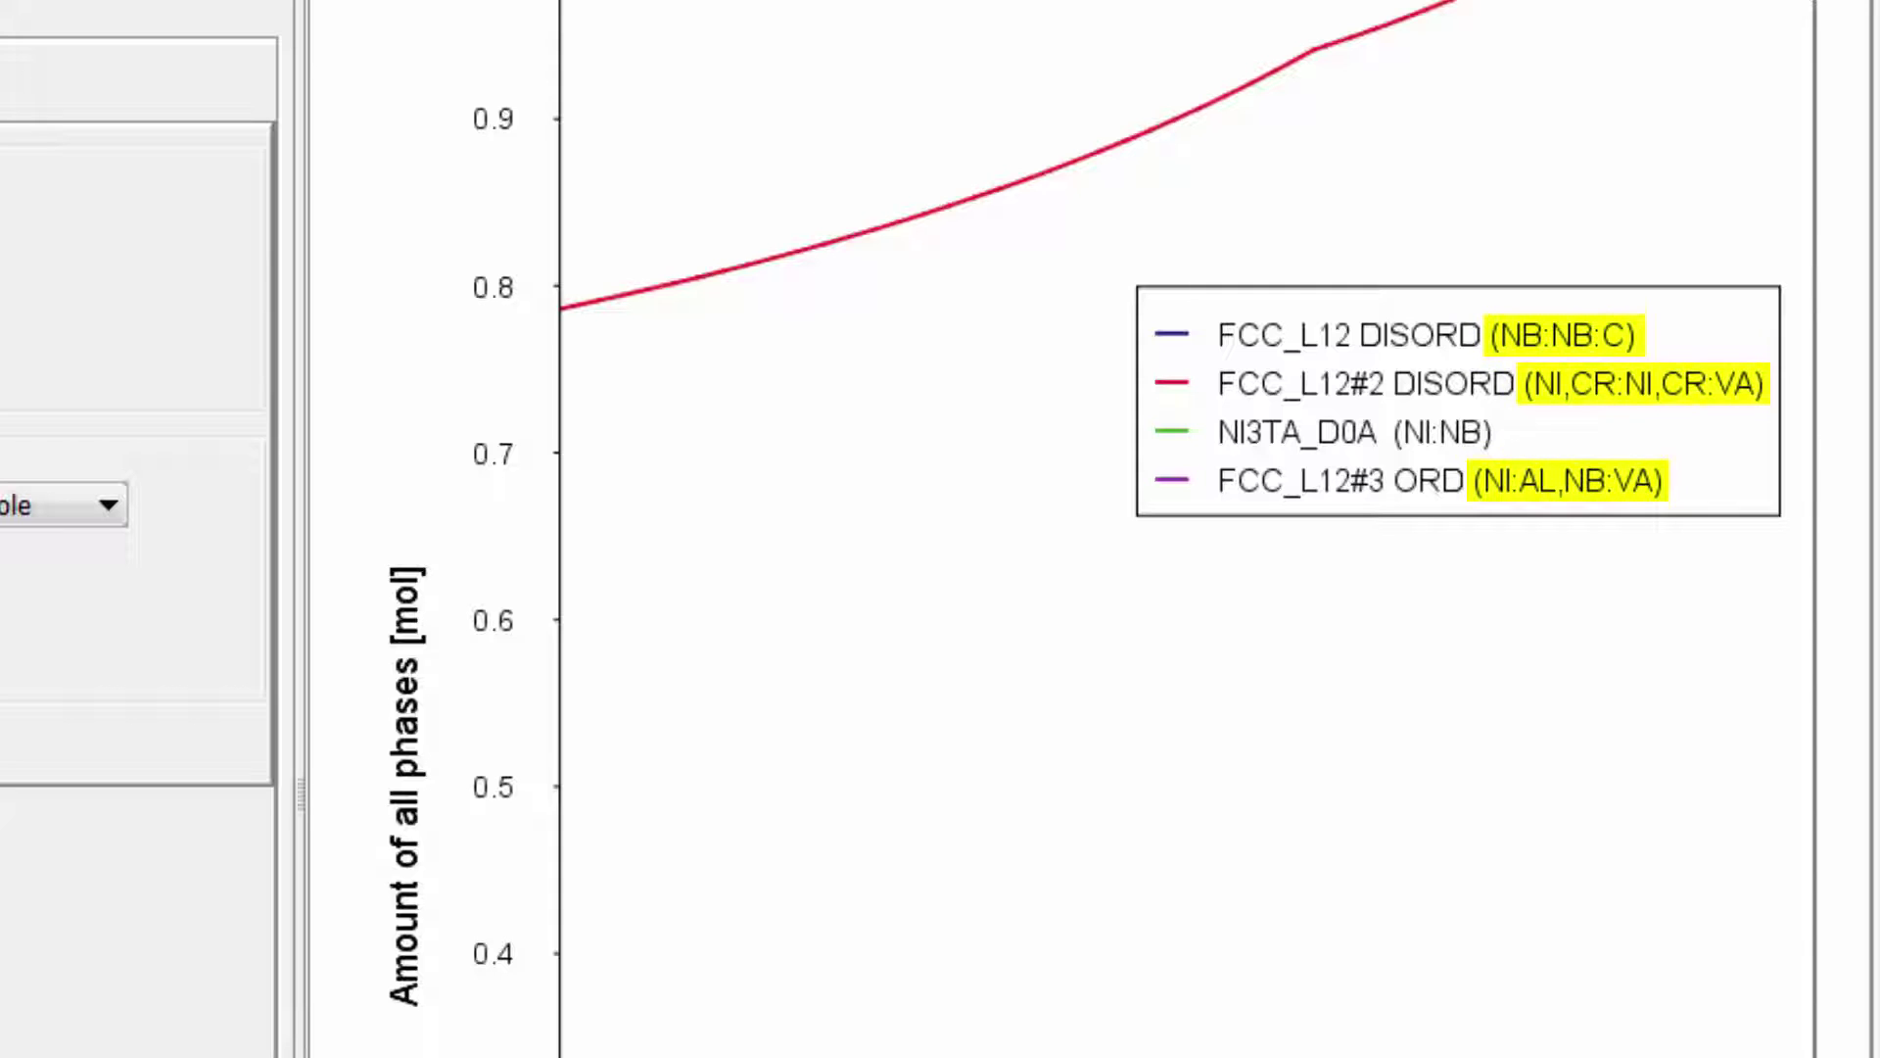